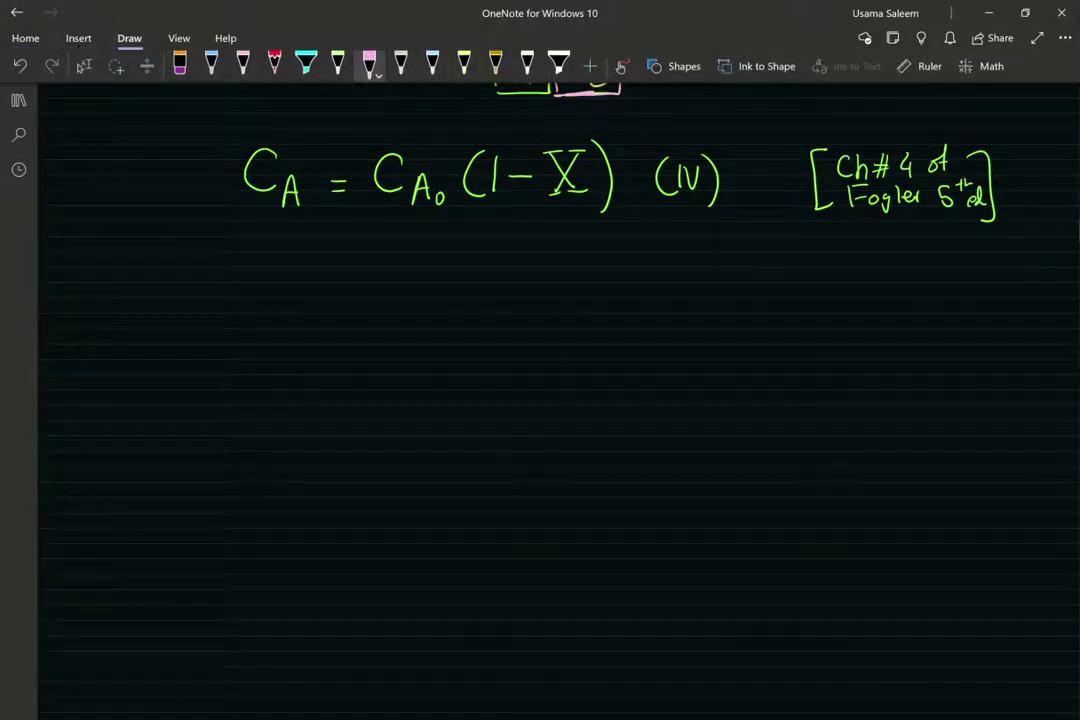
# - Undo the stray marks sketched below the C_A equation
pyautogui.moveTo(248, 245); pyautogui.dragTo(267, 245)
pyautogui.moveTo(241, 287); pyautogui.dragTo(238, 299)
pyautogui.hotkey('ctrl', 'z')
pyautogui.hotkey('ctrl', 'z')
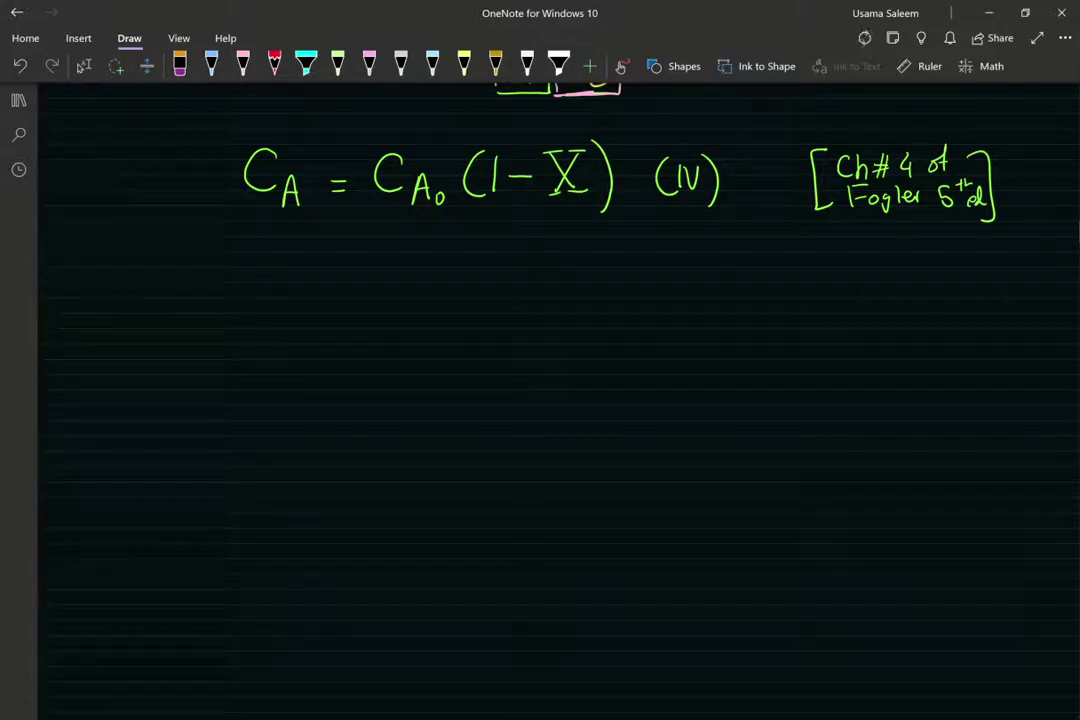
# - In pink ink, write C_B = F_B/υ₀ = below the C_A equation
pyautogui.click(369, 65)
pyautogui.moveTo(268, 357)
pyautogui.mouseDown()
pyautogui.moveTo(268, 388)
pyautogui.moveTo(281, 400)
pyautogui.moveTo(292, 382)
pyautogui.moveTo(296, 394)
pyautogui.moveTo(342, 387)
pyautogui.mouseUp()
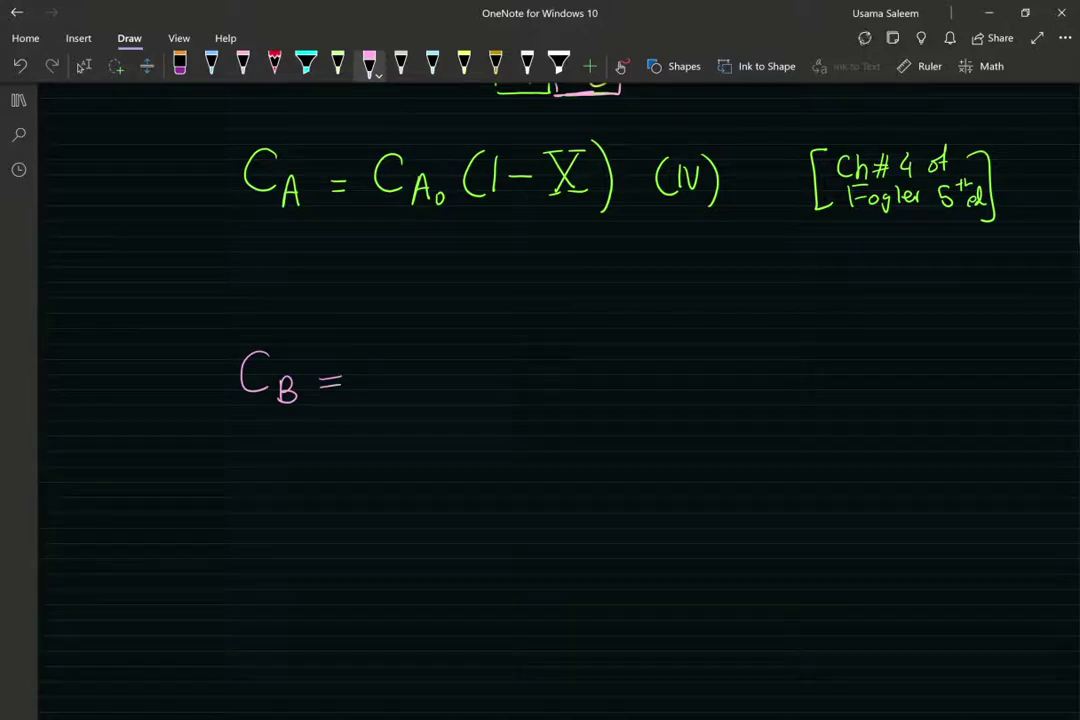
pyautogui.moveTo(402, 348)
pyautogui.mouseDown()
pyautogui.moveTo(400, 386)
pyautogui.moveTo(426, 349)
pyautogui.moveTo(420, 367)
pyautogui.moveTo(449, 390)
pyautogui.moveTo(426, 403)
pyautogui.moveTo(436, 415)
pyautogui.mouseUp()
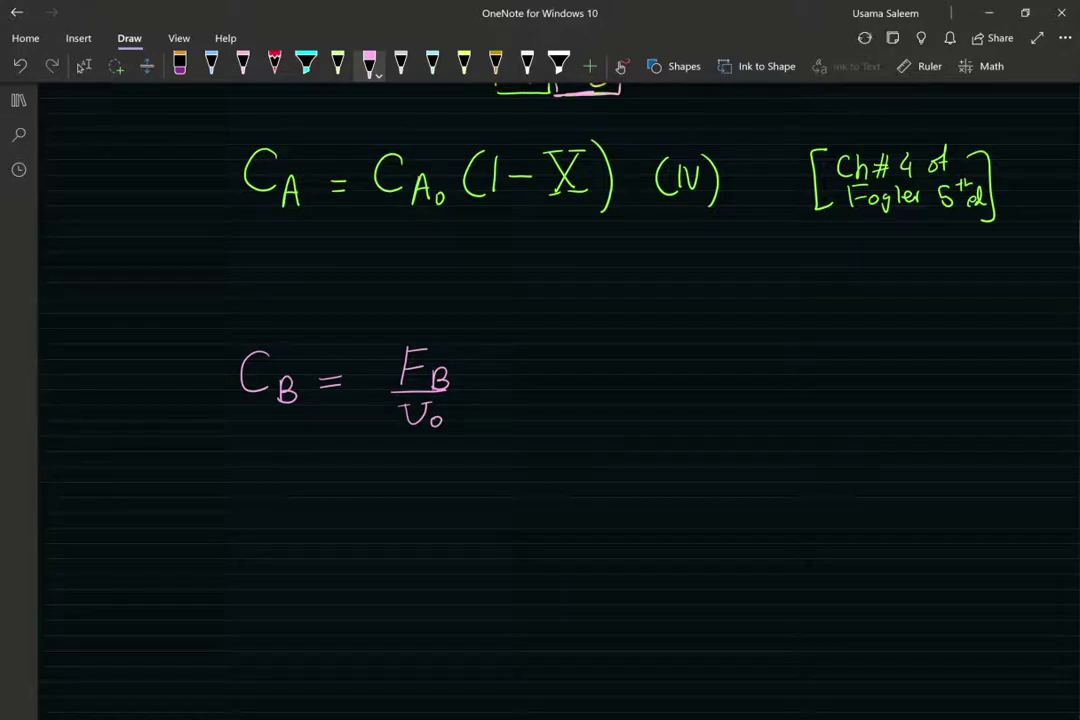
pyautogui.moveTo(495, 376); pyautogui.dragTo(519, 376)
pyautogui.moveTo(495, 387); pyautogui.dragTo(520, 387)
# - Continue the line with F_B0 − 2XF_A0 after the second equals sign
pyautogui.moveTo(572, 351); pyautogui.dragTo(572, 382)
pyautogui.moveTo(572, 350)
pyautogui.mouseDown()
pyautogui.moveTo(591, 350)
pyautogui.moveTo(586, 366)
pyautogui.mouseUp()
pyautogui.moveTo(594, 364)
pyautogui.mouseDown()
pyautogui.moveTo(606, 386)
pyautogui.moveTo(730, 384)
pyautogui.moveTo(713, 384)
pyautogui.mouseUp()
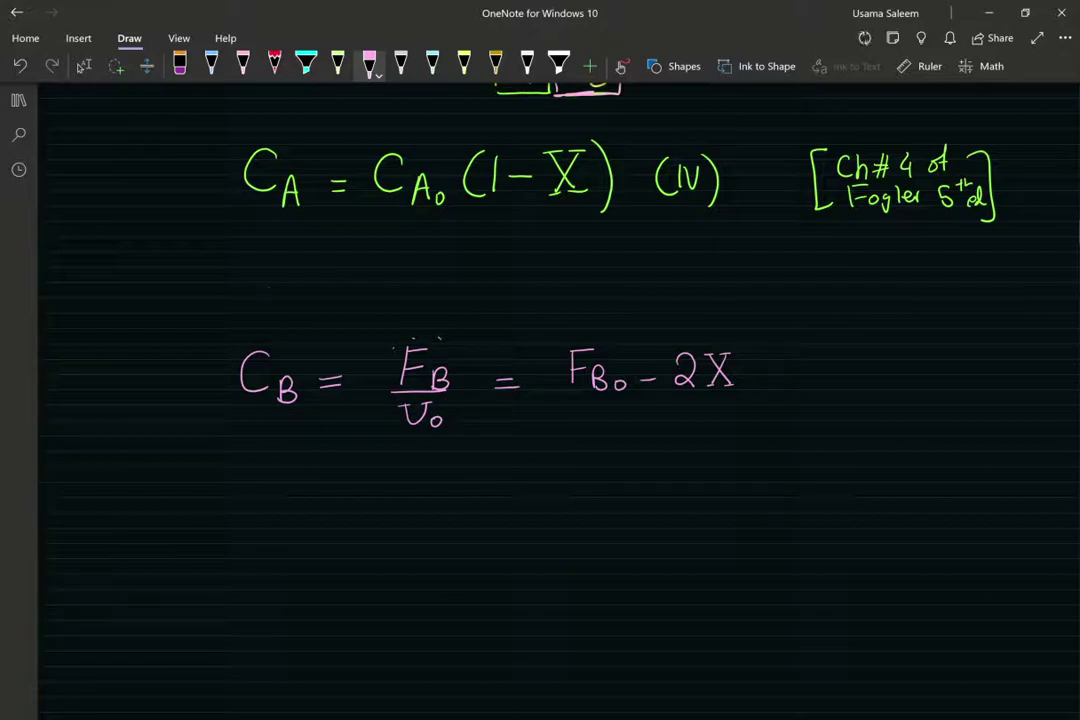
pyautogui.moveTo(746, 352)
pyautogui.mouseDown()
pyautogui.moveTo(750, 388)
pyautogui.moveTo(769, 348)
pyautogui.mouseUp()
pyautogui.moveTo(751, 366)
pyautogui.mouseDown()
pyautogui.moveTo(786, 392)
pyautogui.moveTo(795, 381)
pyautogui.mouseUp()
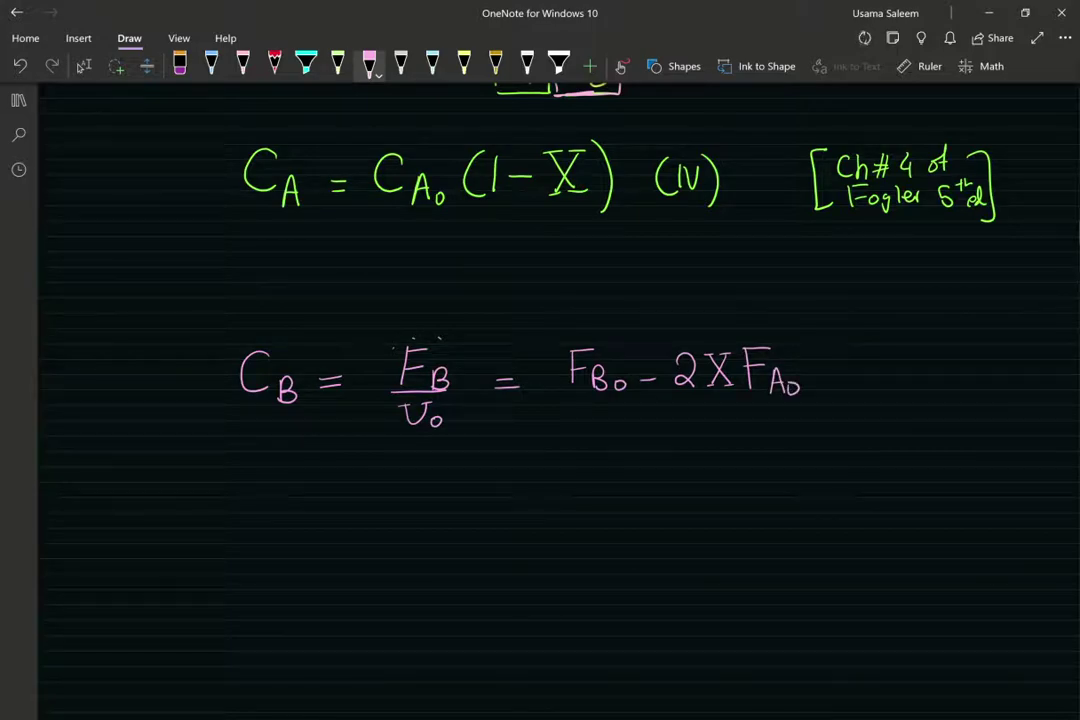
pyautogui.click(464, 64)
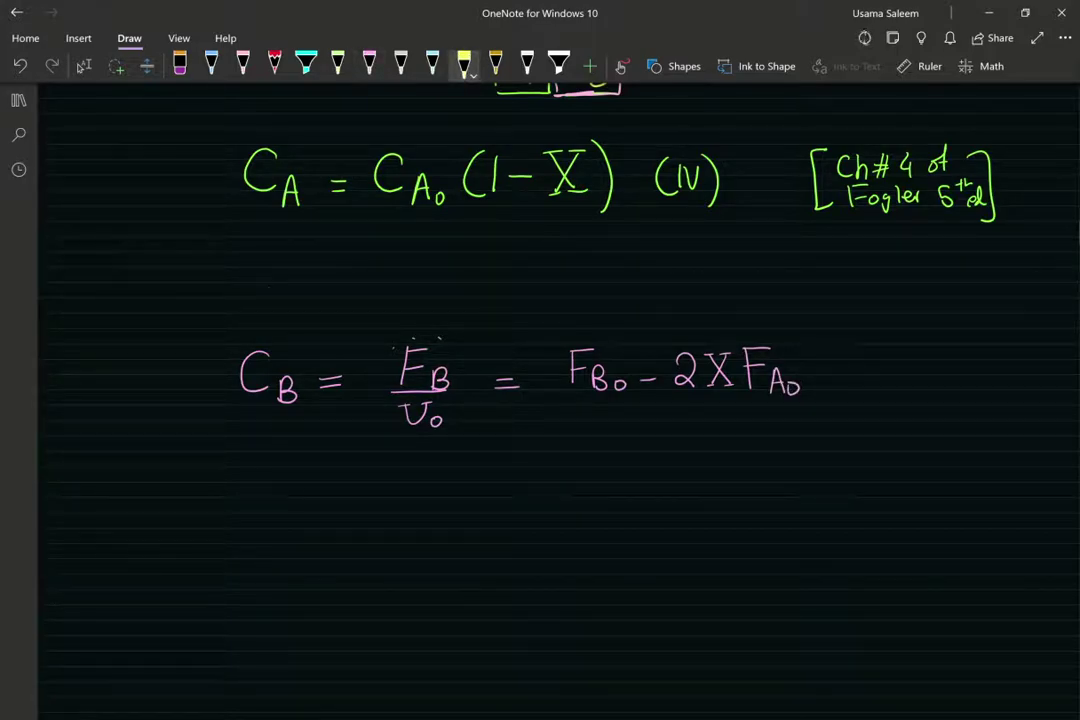
# - Circle XF_A0 in dashed yellow, then in pink put F_B0 − 2XF_A0 over υ₀
pyautogui.moveTo(775, 338)
pyautogui.mouseDown()
pyautogui.moveTo(720, 343)
pyautogui.moveTo(706, 365)
pyautogui.moveTo(717, 401)
pyautogui.moveTo(773, 395)
pyautogui.moveTo(795, 359)
pyautogui.moveTo(916, 345)
pyautogui.moveTo(1028, 362)
pyautogui.mouseUp()
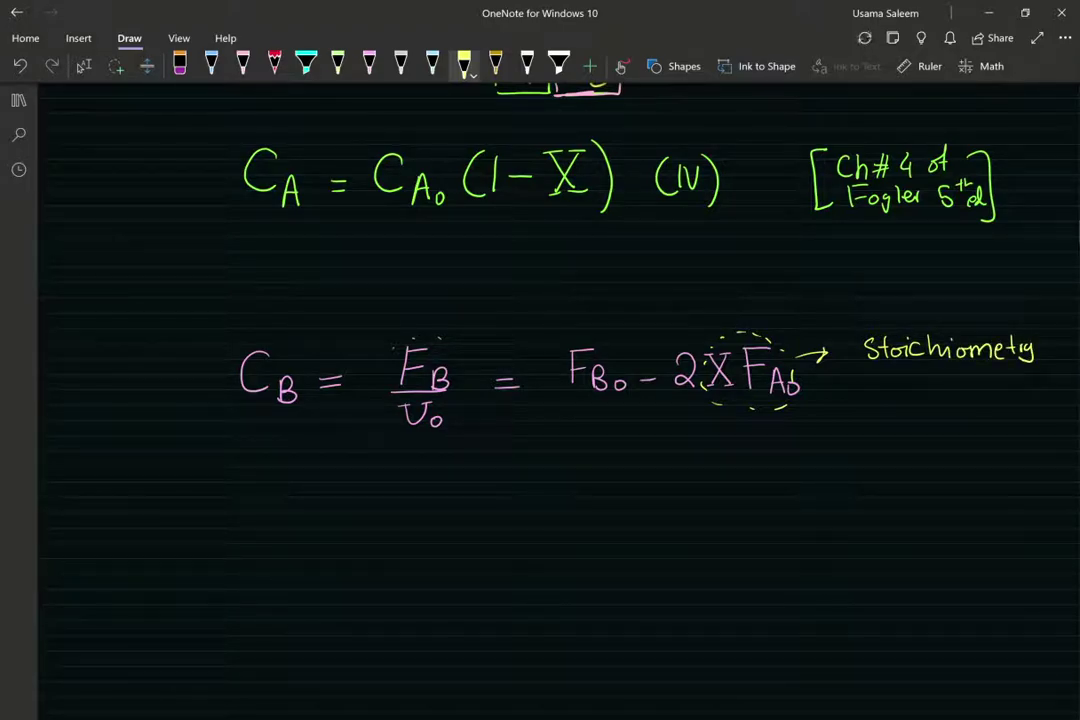
pyautogui.click(369, 64)
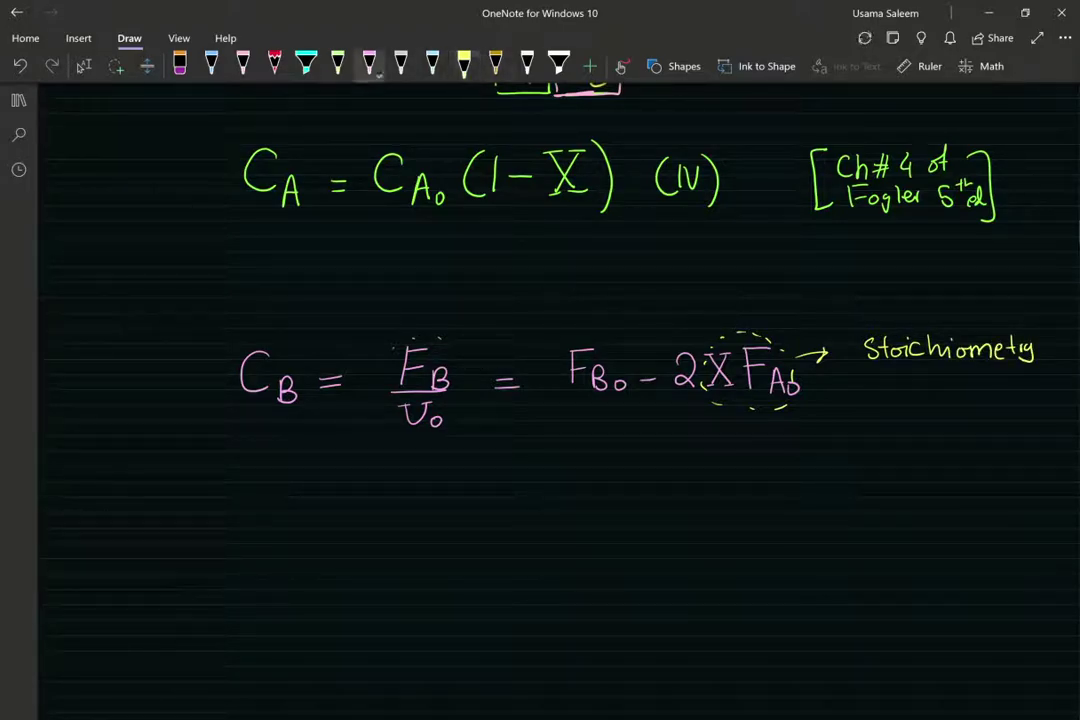
pyautogui.moveTo(564, 402); pyautogui.dragTo(766, 402)
pyautogui.moveTo(687, 417)
pyautogui.mouseDown()
pyautogui.moveTo(692, 432)
pyautogui.moveTo(704, 417)
pyautogui.mouseUp()
pyautogui.moveTo(712, 428); pyautogui.dragTo(713, 427)
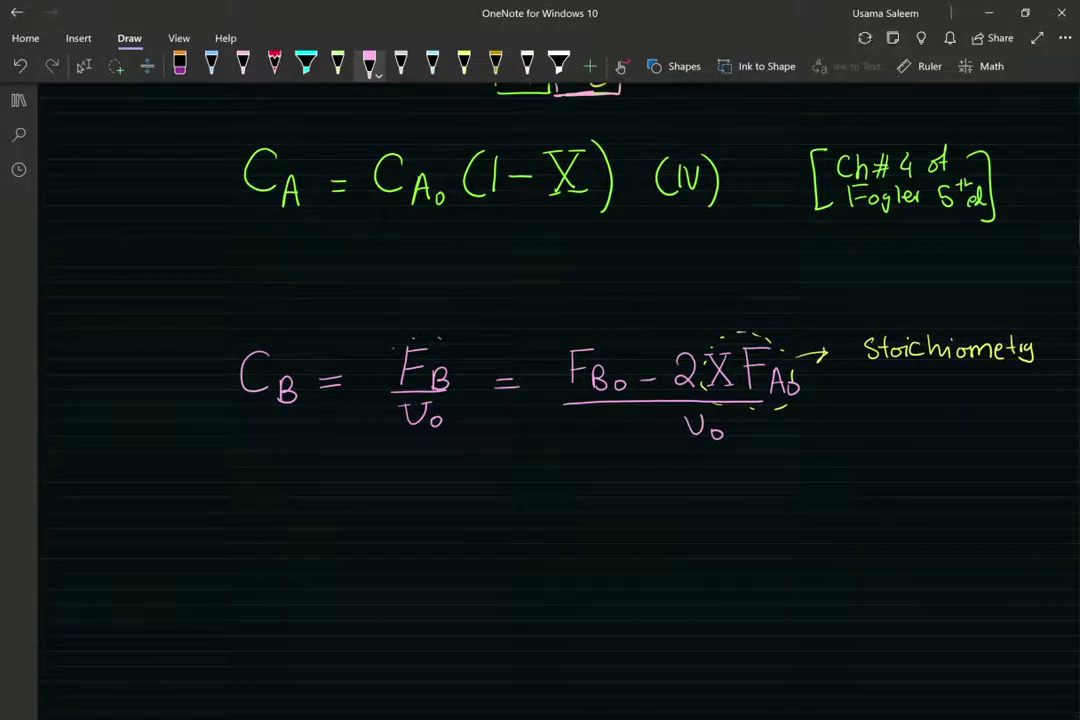
# - Start a second pink line reading = F_B0/F_A0 − 2X F_A
pyautogui.moveTo(483, 486)
pyautogui.mouseDown()
pyautogui.moveTo(507, 486)
pyautogui.moveTo(508, 497)
pyautogui.mouseUp()
pyautogui.moveTo(576, 457)
pyautogui.mouseDown()
pyautogui.moveTo(576, 490)
pyautogui.moveTo(596, 456)
pyautogui.moveTo(591, 473)
pyautogui.mouseUp()
pyautogui.moveTo(602, 462)
pyautogui.mouseDown()
pyautogui.moveTo(625, 484)
pyautogui.moveTo(579, 501)
pyautogui.moveTo(639, 499)
pyautogui.moveTo(591, 545)
pyautogui.mouseUp()
pyautogui.moveTo(590, 515)
pyautogui.mouseDown()
pyautogui.moveTo(612, 513)
pyautogui.moveTo(606, 530)
pyautogui.moveTo(636, 548)
pyautogui.moveTo(633, 538)
pyautogui.mouseUp()
pyautogui.moveTo(647, 537); pyautogui.dragTo(646, 539)
pyautogui.moveTo(670, 492)
pyautogui.mouseDown()
pyautogui.moveTo(724, 470)
pyautogui.moveTo(736, 498)
pyautogui.moveTo(775, 497)
pyautogui.moveTo(763, 498)
pyautogui.moveTo(776, 477)
pyautogui.moveTo(806, 498)
pyautogui.mouseUp()
pyautogui.moveTo(806, 478)
pyautogui.mouseDown()
pyautogui.moveTo(820, 477)
pyautogui.moveTo(838, 507)
pyautogui.mouseUp()
pyautogui.moveTo(825, 498); pyautogui.dragTo(835, 498)
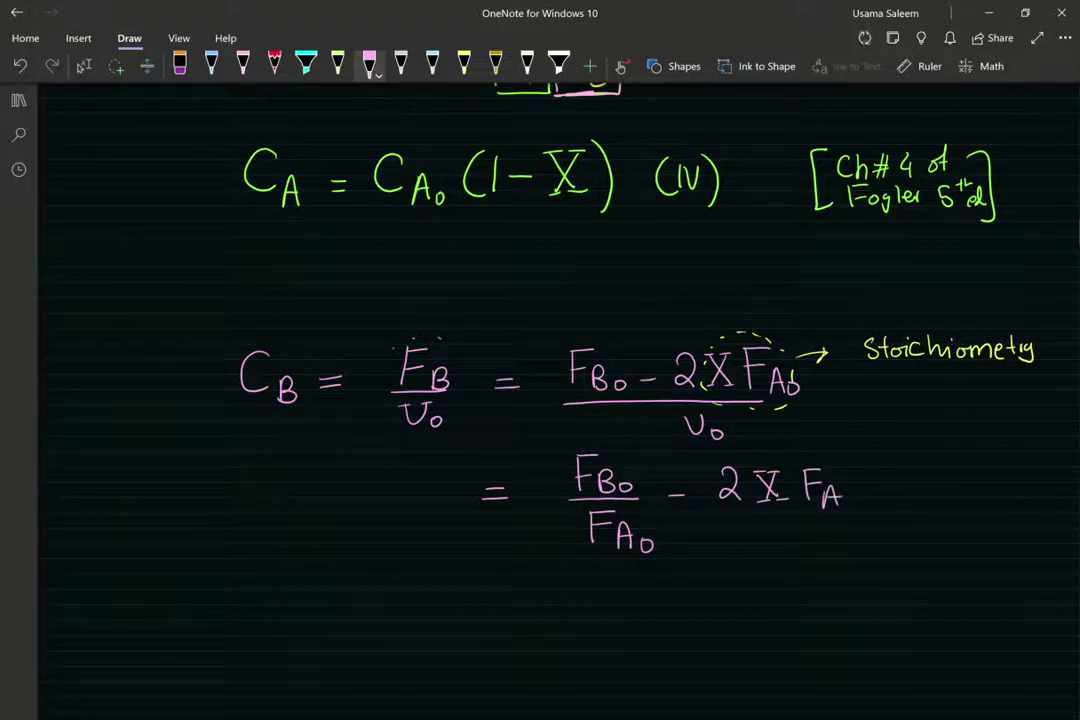
# - Add extra F_A0 terms and a fraction bar to the second line
pyautogui.moveTo(533, 462); pyautogui.dragTo(533, 495)
pyautogui.moveTo(533, 463)
pyautogui.mouseDown()
pyautogui.moveTo(549, 461)
pyautogui.moveTo(545, 478)
pyautogui.moveTo(565, 499)
pyautogui.mouseUp()
pyautogui.moveTo(555, 491); pyautogui.dragTo(570, 487)
pyautogui.moveTo(846, 511)
pyautogui.mouseDown()
pyautogui.moveTo(853, 491)
pyautogui.moveTo(860, 511)
pyautogui.mouseUp()
pyautogui.moveTo(849, 503)
pyautogui.mouseDown()
pyautogui.moveTo(869, 501)
pyautogui.moveTo(877, 521)
pyautogui.mouseUp()
pyautogui.moveTo(829, 531)
pyautogui.mouseDown()
pyautogui.moveTo(829, 548)
pyautogui.moveTo(846, 528)
pyautogui.mouseUp()
pyautogui.moveTo(830, 538); pyautogui.dragTo(857, 528)
pyautogui.moveTo(857, 528)
pyautogui.mouseDown()
pyautogui.moveTo(868, 549)
pyautogui.moveTo(864, 541)
pyautogui.moveTo(881, 539)
pyautogui.moveTo(858, 496)
pyautogui.moveTo(882, 545)
pyautogui.mouseUp()
# - Erase the incorrect second-line attempt, including F_B0, 2X, the F_A0 terms and stray marks
pyautogui.moveTo(806, 478); pyautogui.dragTo(872, 542)
pyautogui.moveTo(588, 522); pyautogui.dragTo(655, 548)
pyautogui.moveTo(553, 485); pyautogui.dragTo(572, 500)
pyautogui.moveTo(530, 465)
pyautogui.mouseDown()
pyautogui.moveTo(546, 498)
pyautogui.moveTo(540, 466)
pyautogui.mouseUp()
pyautogui.moveTo(588, 512); pyautogui.dragTo(614, 512)
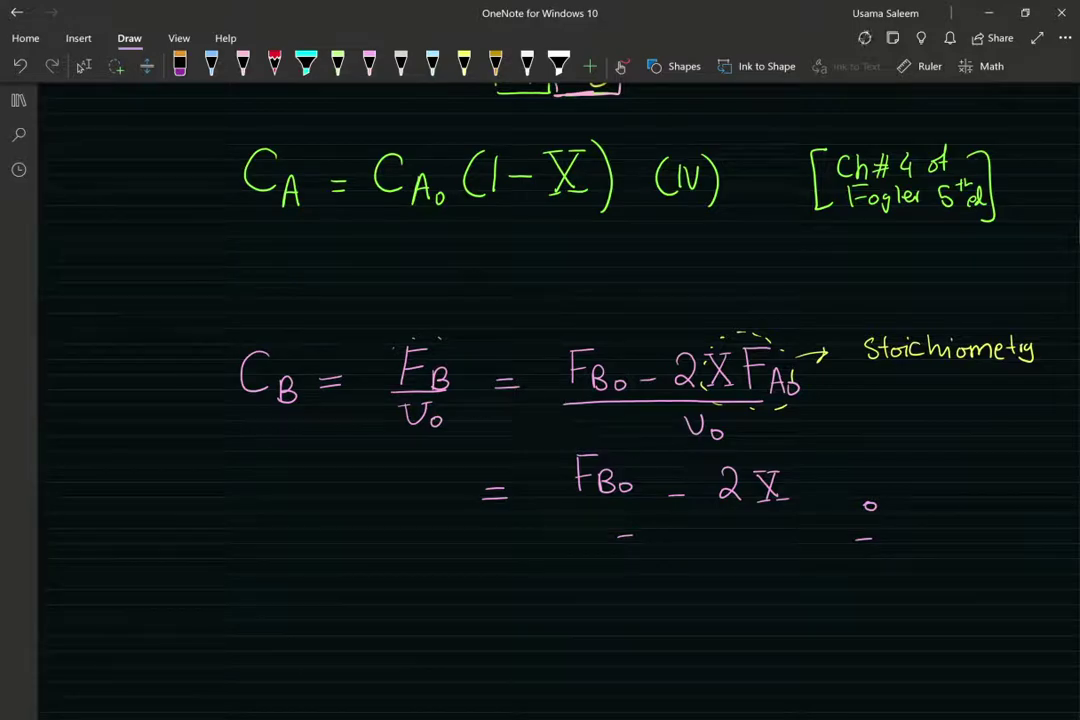
pyautogui.moveTo(869, 503); pyautogui.dragTo(862, 541)
pyautogui.moveTo(762, 478)
pyautogui.mouseDown()
pyautogui.moveTo(776, 492)
pyautogui.moveTo(736, 494)
pyautogui.mouseUp()
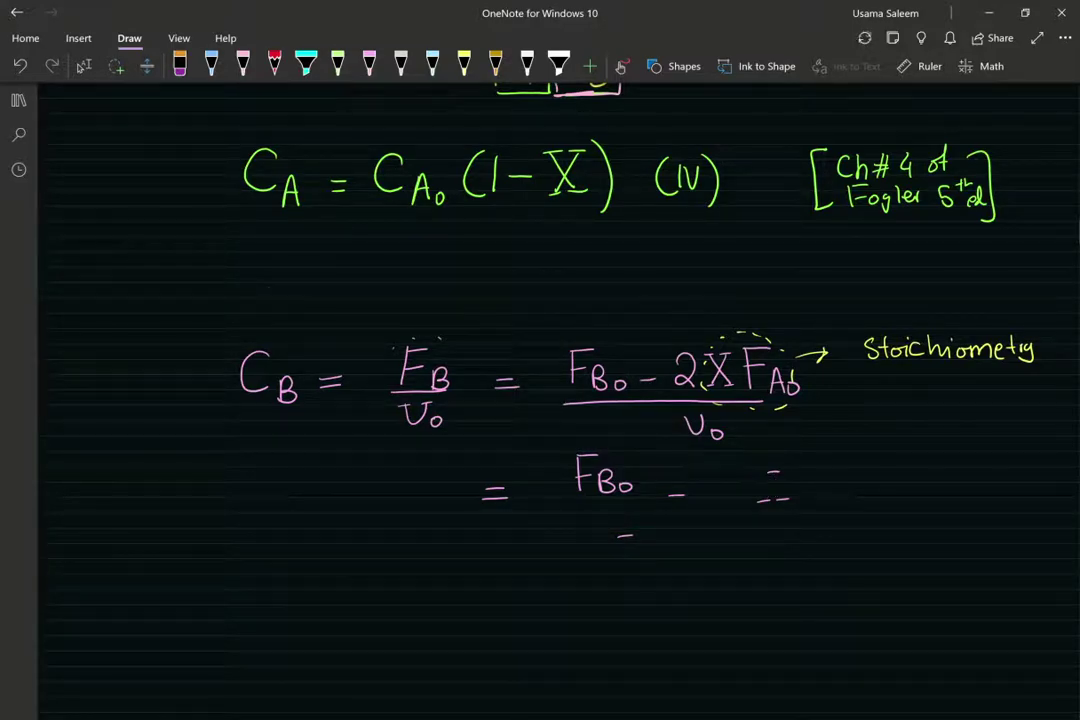
pyautogui.moveTo(585, 472); pyautogui.dragTo(625, 537)
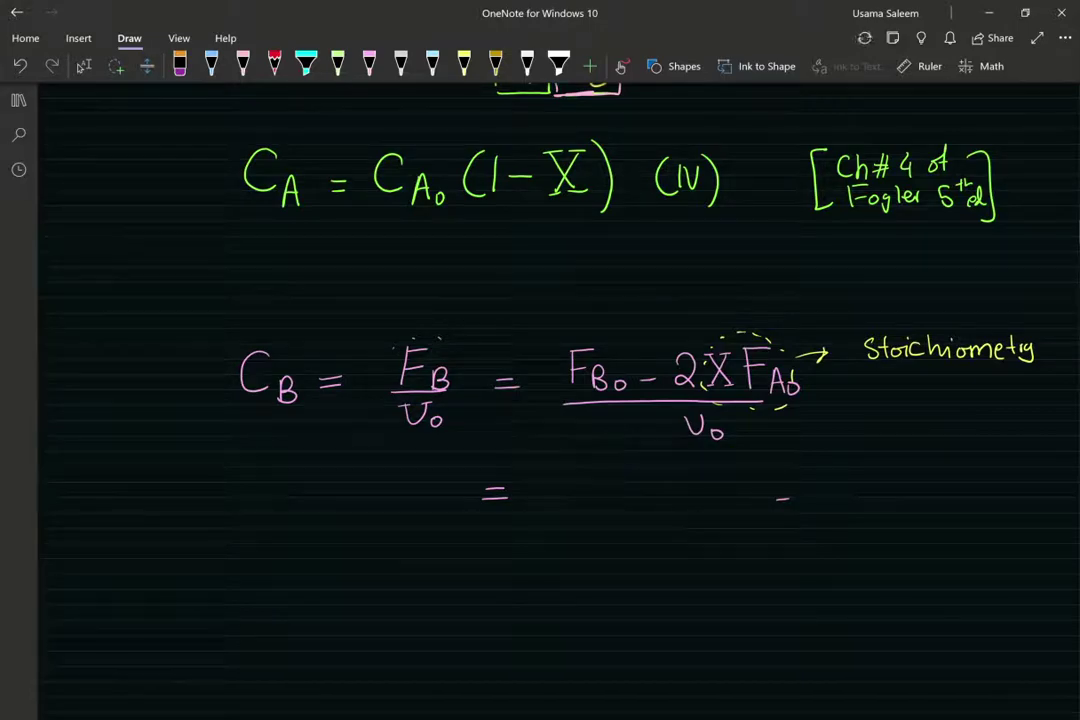
# - Rewrite the line in pink as = F_A0(F_B0/F_A0
pyautogui.click(369, 66)
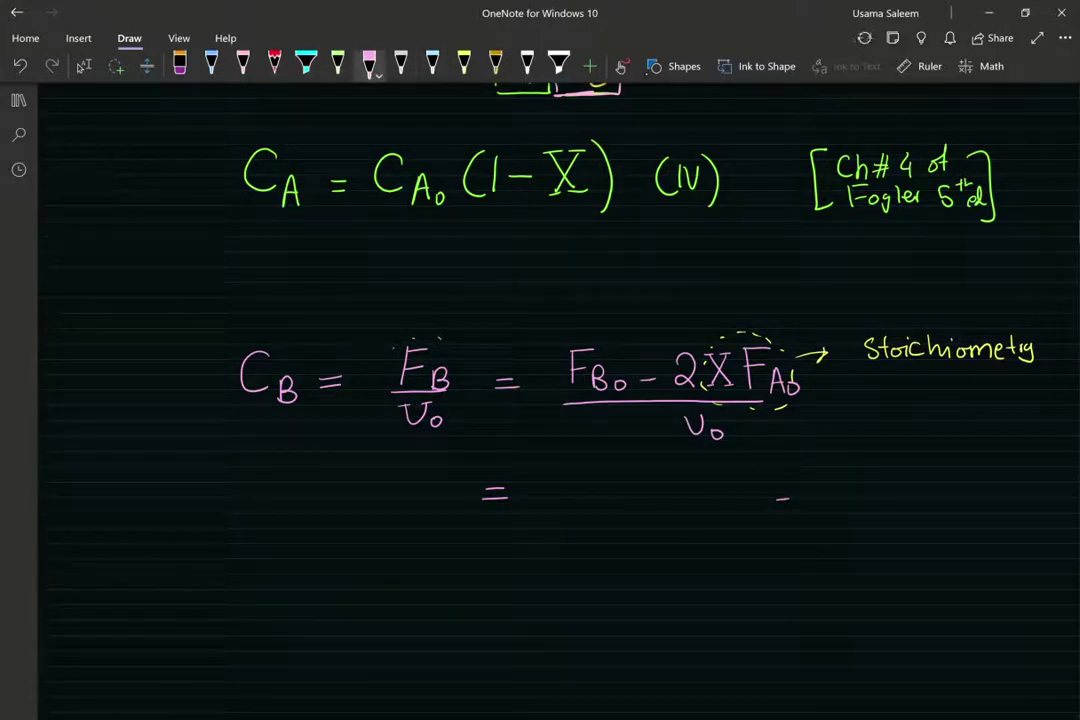
pyautogui.moveTo(557, 466)
pyautogui.mouseDown()
pyautogui.moveTo(557, 507)
pyautogui.moveTo(585, 466)
pyautogui.moveTo(577, 485)
pyautogui.mouseUp()
pyautogui.moveTo(577, 511)
pyautogui.mouseDown()
pyautogui.moveTo(581, 490)
pyautogui.moveTo(590, 512)
pyautogui.mouseUp()
pyautogui.moveTo(577, 503)
pyautogui.mouseDown()
pyautogui.moveTo(597, 500)
pyautogui.moveTo(632, 521)
pyautogui.mouseUp()
pyautogui.moveTo(676, 472)
pyautogui.mouseDown()
pyautogui.moveTo(676, 495)
pyautogui.moveTo(692, 471)
pyautogui.mouseUp()
pyautogui.moveTo(677, 483); pyautogui.dragTo(700, 497)
pyautogui.moveTo(701, 476)
pyautogui.mouseDown()
pyautogui.moveTo(701, 497)
pyautogui.moveTo(718, 489)
pyautogui.moveTo(739, 501)
pyautogui.mouseUp()
pyautogui.moveTo(683, 511)
pyautogui.mouseDown()
pyautogui.moveTo(683, 530)
pyautogui.moveTo(699, 511)
pyautogui.mouseUp()
pyautogui.moveTo(684, 521); pyautogui.dragTo(716, 531)
pyautogui.moveTo(724, 529); pyautogui.dragTo(724, 529)
# - Finish with − 2X and put the whole expression over υ₀
pyautogui.moveTo(810, 490)
pyautogui.mouseDown()
pyautogui.moveTo(829, 512)
pyautogui.moveTo(864, 511)
pyautogui.mouseUp()
pyautogui.moveTo(863, 485)
pyautogui.mouseDown()
pyautogui.moveTo(842, 511)
pyautogui.moveTo(865, 484)
pyautogui.mouseUp()
pyautogui.moveTo(839, 511); pyautogui.dragTo(882, 519)
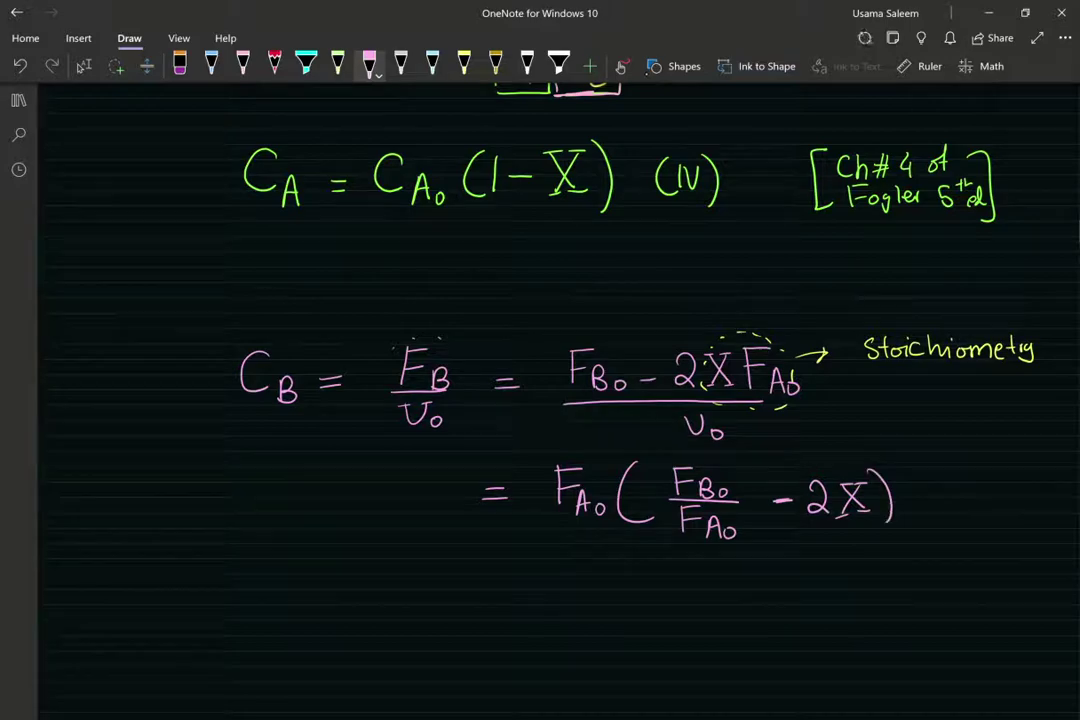
pyautogui.moveTo(560, 545); pyautogui.dragTo(818, 550)
pyautogui.moveTo(677, 563); pyautogui.dragTo(712, 577)
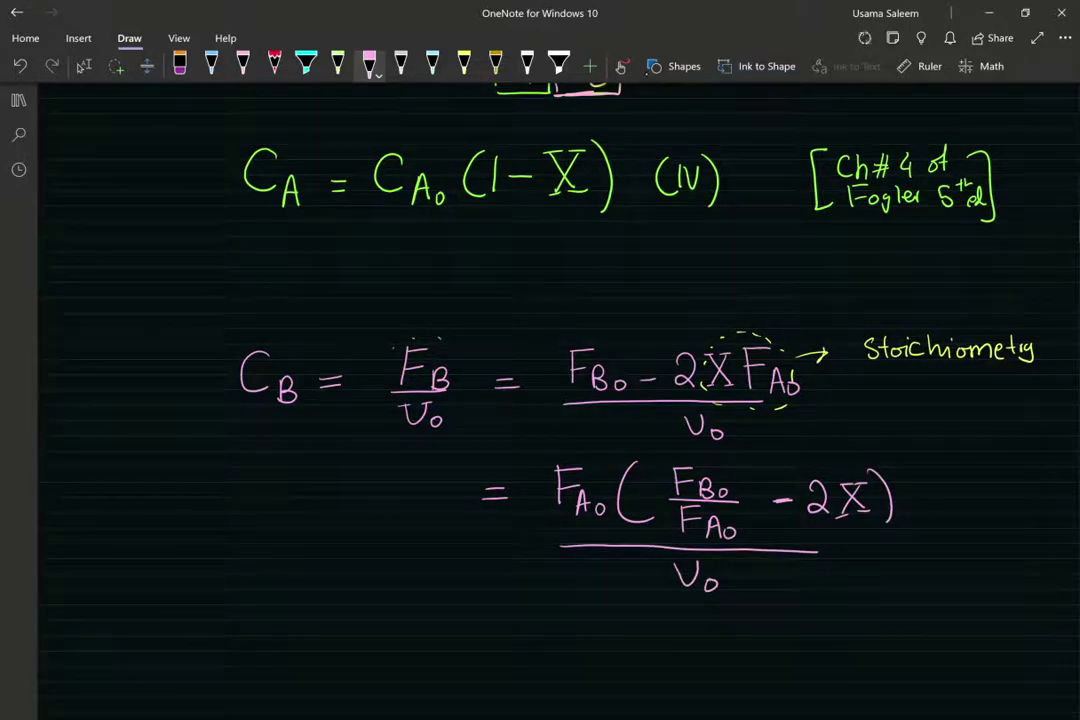
# - Below the derivation, write C_B = F_A0/υ₀ and open a parenthesis
pyautogui.scroll(-2, 560, 400)
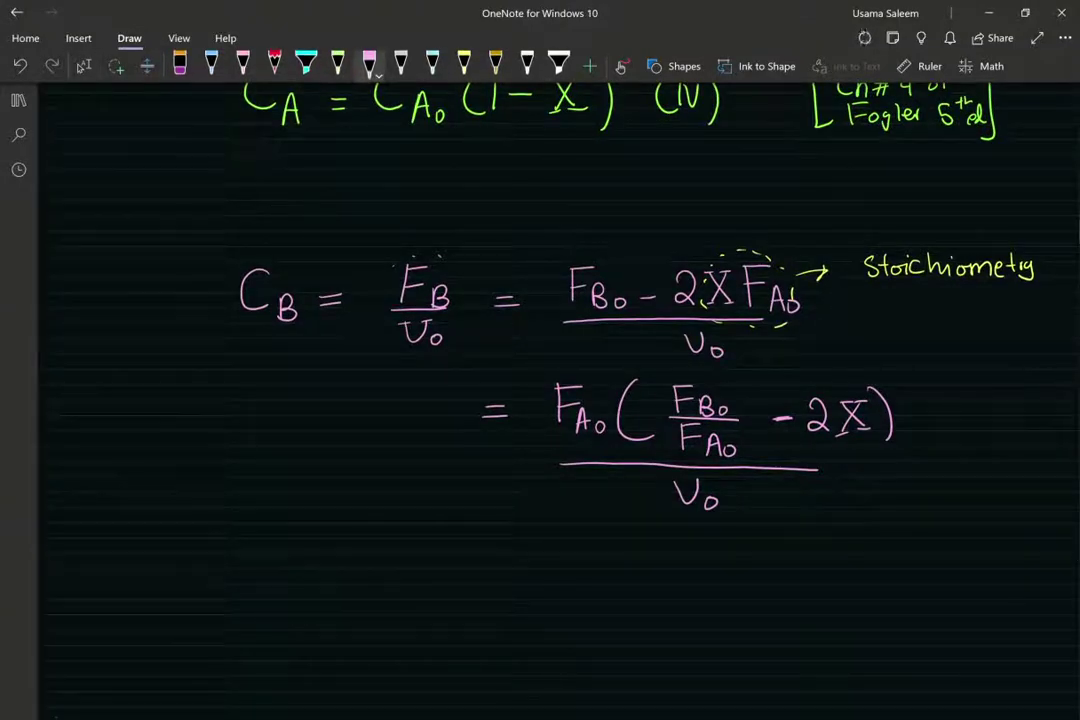
pyautogui.moveTo(298, 536); pyautogui.dragTo(312, 595)
pyautogui.moveTo(366, 562)
pyautogui.mouseDown()
pyautogui.moveTo(386, 561)
pyautogui.moveTo(387, 571)
pyautogui.mouseUp()
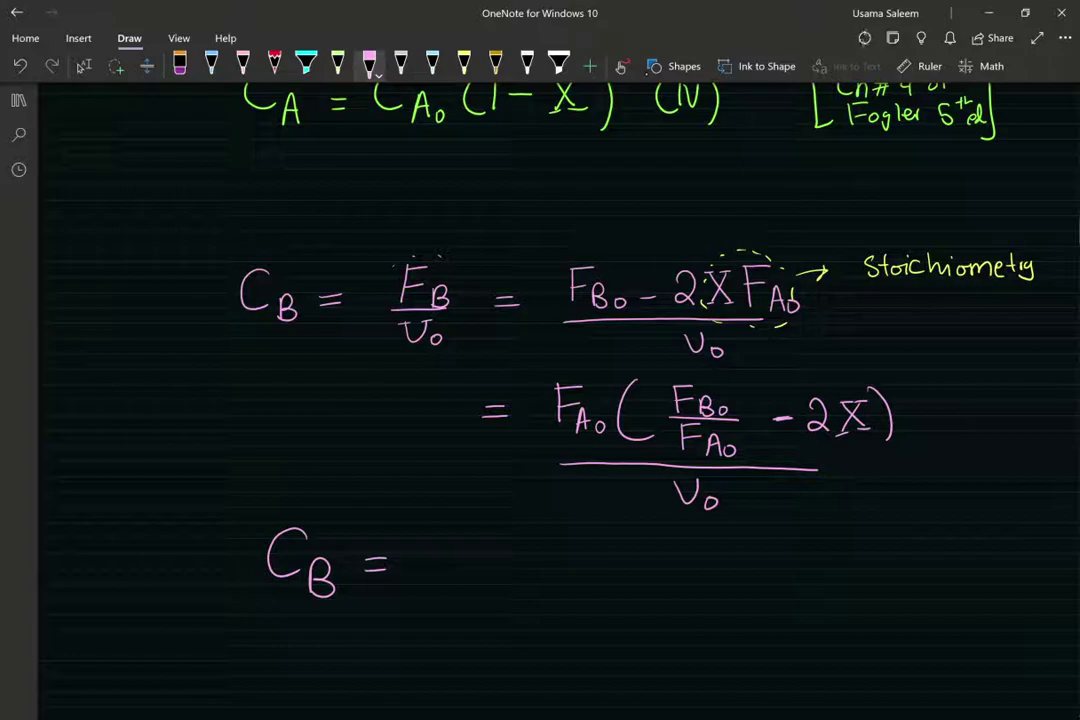
pyautogui.moveTo(438, 532)
pyautogui.mouseDown()
pyautogui.moveTo(439, 563)
pyautogui.moveTo(458, 530)
pyautogui.mouseUp()
pyautogui.moveTo(440, 548)
pyautogui.mouseDown()
pyautogui.moveTo(467, 564)
pyautogui.moveTo(464, 554)
pyautogui.mouseUp()
pyautogui.moveTo(480, 556); pyautogui.dragTo(488, 572)
pyautogui.moveTo(446, 585)
pyautogui.mouseDown()
pyautogui.moveTo(452, 601)
pyautogui.moveTo(461, 586)
pyautogui.mouseUp()
pyautogui.moveTo(478, 592); pyautogui.dragTo(477, 591)
pyautogui.moveTo(532, 521); pyautogui.dragTo(535, 607)
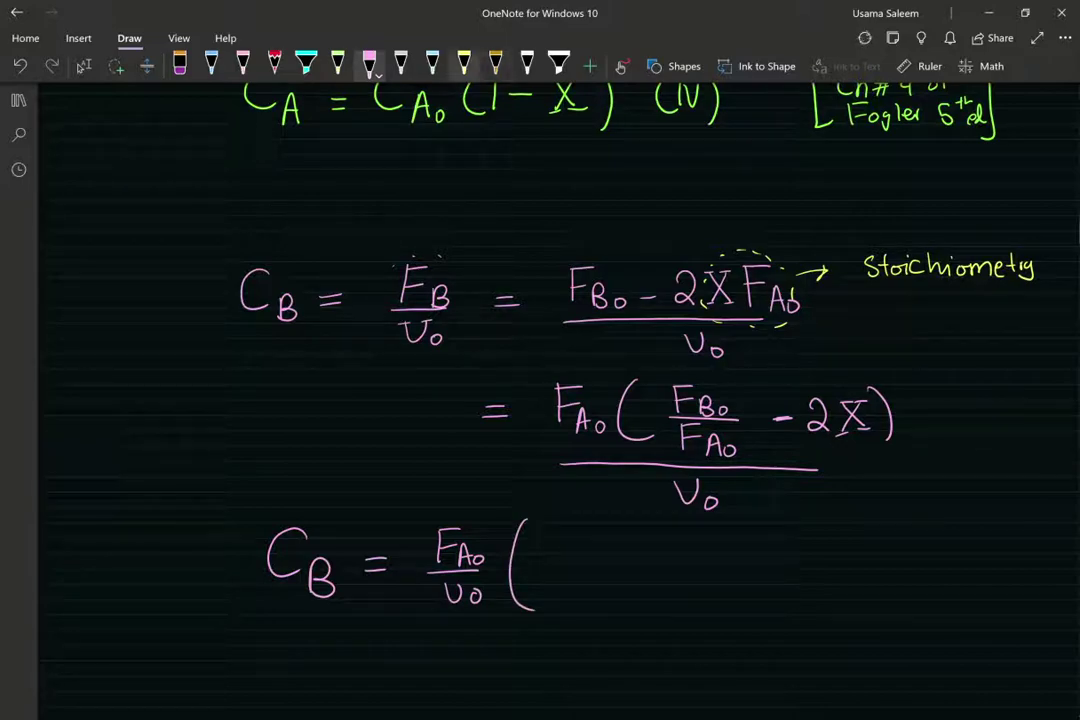
# - Circle the F_B0/F_A0 fraction in yellow and write θ_B − 2X inside the parenthesis in pink
pyautogui.click(464, 64)
pyautogui.moveTo(735, 390)
pyautogui.mouseDown()
pyautogui.moveTo(695, 462)
pyautogui.moveTo(738, 398)
pyautogui.mouseUp()
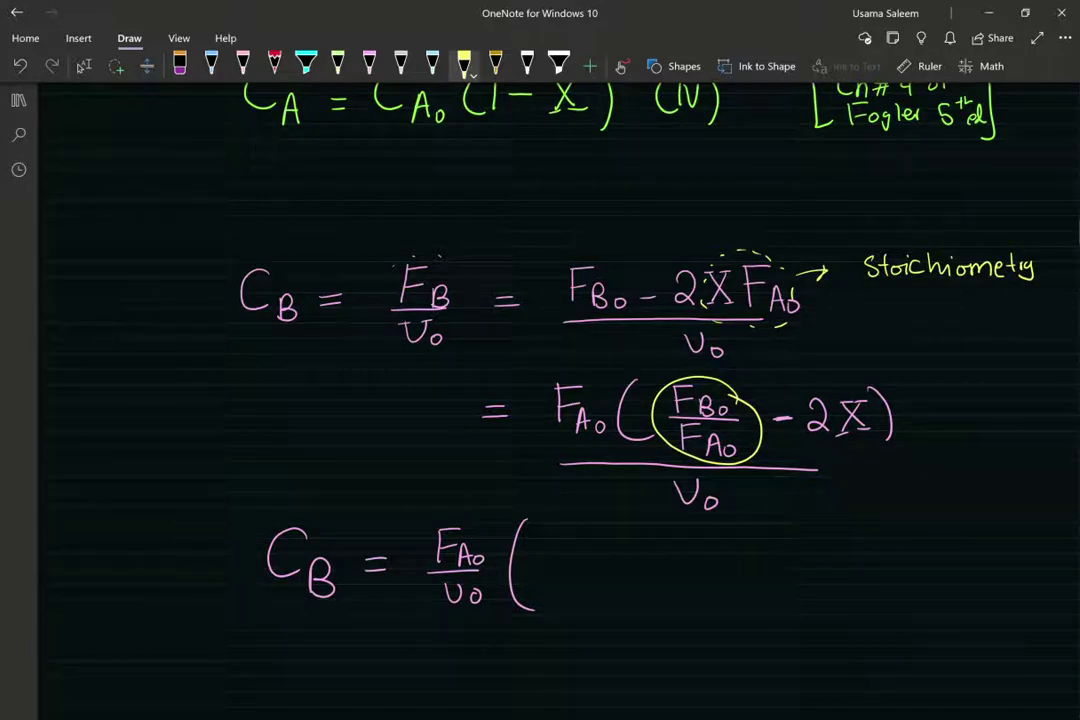
pyautogui.click(369, 64)
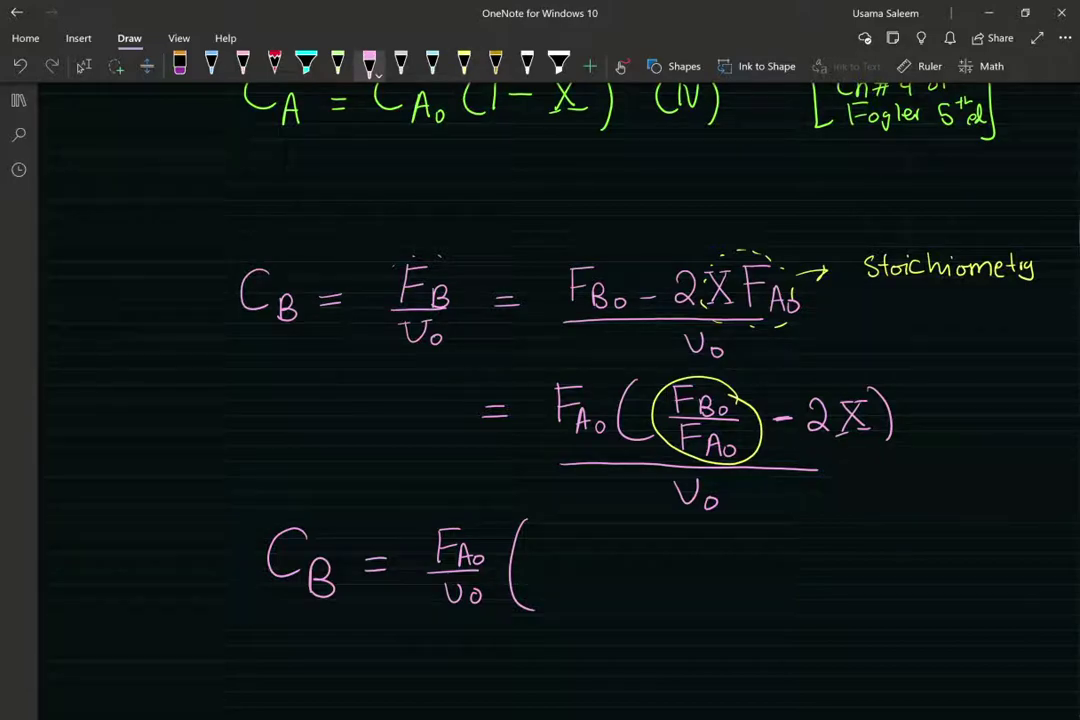
pyautogui.moveTo(580, 538)
pyautogui.mouseDown()
pyautogui.moveTo(572, 582)
pyautogui.moveTo(580, 538)
pyautogui.mouseUp()
pyautogui.moveTo(561, 560)
pyautogui.mouseDown()
pyautogui.moveTo(590, 558)
pyautogui.moveTo(602, 592)
pyautogui.moveTo(660, 567)
pyautogui.moveTo(760, 578)
pyautogui.mouseUp()
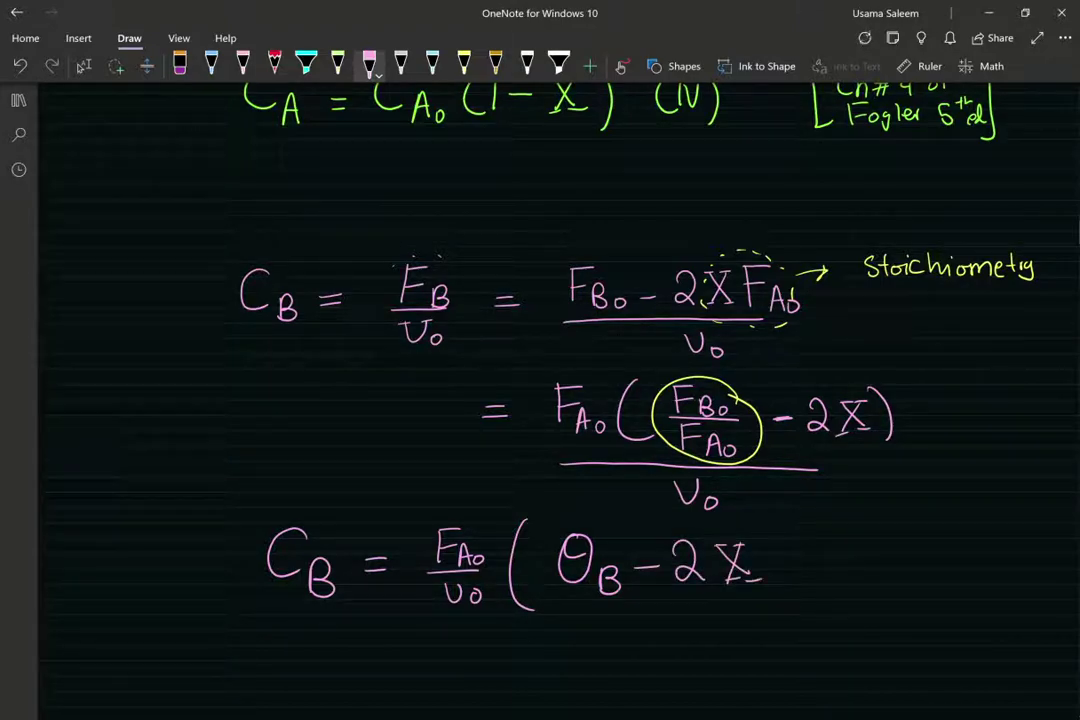
# - In yellow, draw an arrow from the circled ratio and write a boxed θ_B = F_B0/F_A0
pyautogui.click(464, 65)
pyautogui.moveTo(700, 447)
pyautogui.mouseDown()
pyautogui.moveTo(601, 507)
pyautogui.moveTo(624, 502)
pyautogui.mouseUp()
pyautogui.moveTo(905, 484); pyautogui.dragTo(901, 488)
pyautogui.moveTo(889, 505)
pyautogui.mouseDown()
pyautogui.moveTo(912, 503)
pyautogui.moveTo(922, 528)
pyautogui.moveTo(970, 507)
pyautogui.mouseUp()
pyautogui.click(988, 484)
pyautogui.moveTo(952, 515)
pyautogui.mouseDown()
pyautogui.moveTo(989, 517)
pyautogui.moveTo(1003, 499)
pyautogui.mouseUp()
pyautogui.moveTo(1013, 487)
pyautogui.mouseDown()
pyautogui.moveTo(1013, 516)
pyautogui.moveTo(1039, 506)
pyautogui.moveTo(1045, 519)
pyautogui.moveTo(994, 560)
pyautogui.mouseUp()
pyautogui.moveTo(996, 531)
pyautogui.mouseDown()
pyautogui.moveTo(1021, 529)
pyautogui.moveTo(1016, 542)
pyautogui.moveTo(1034, 560)
pyautogui.mouseUp()
pyautogui.moveTo(1021, 550); pyautogui.dragTo(1041, 551)
pyautogui.moveTo(880, 572)
pyautogui.mouseDown()
pyautogui.moveTo(882, 476)
pyautogui.moveTo(1066, 470)
pyautogui.moveTo(1012, 580)
pyautogui.moveTo(882, 578)
pyautogui.mouseUp()
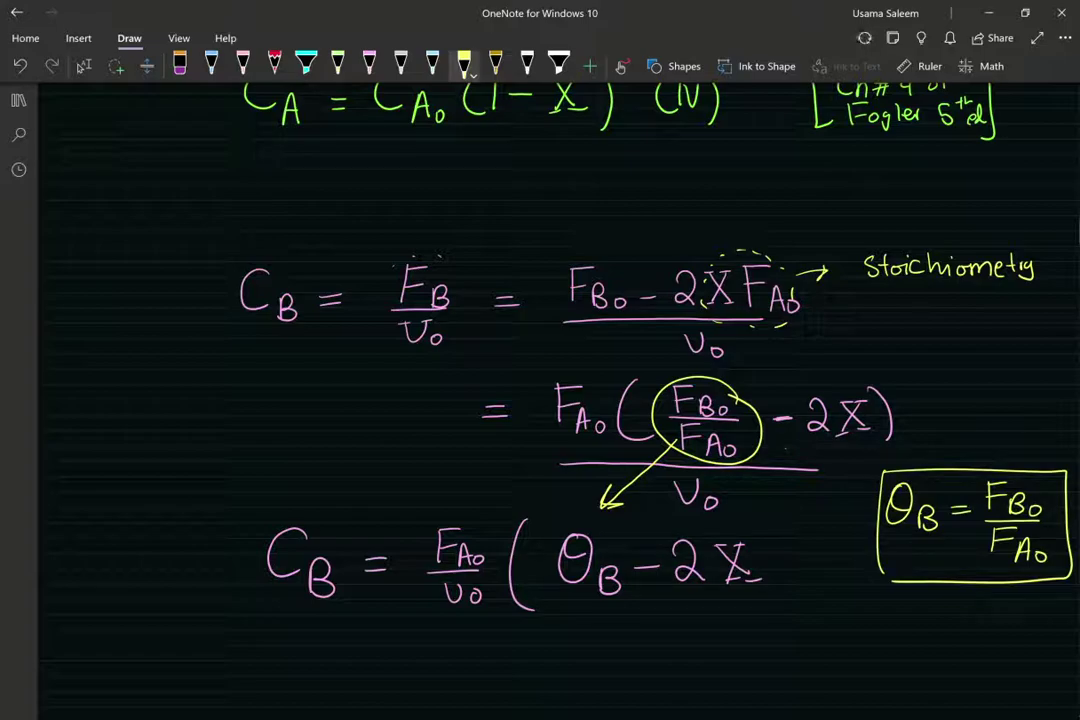
# - Close the C_B line's parenthesis after θ_B − 2X in pink
pyautogui.click(369, 63)
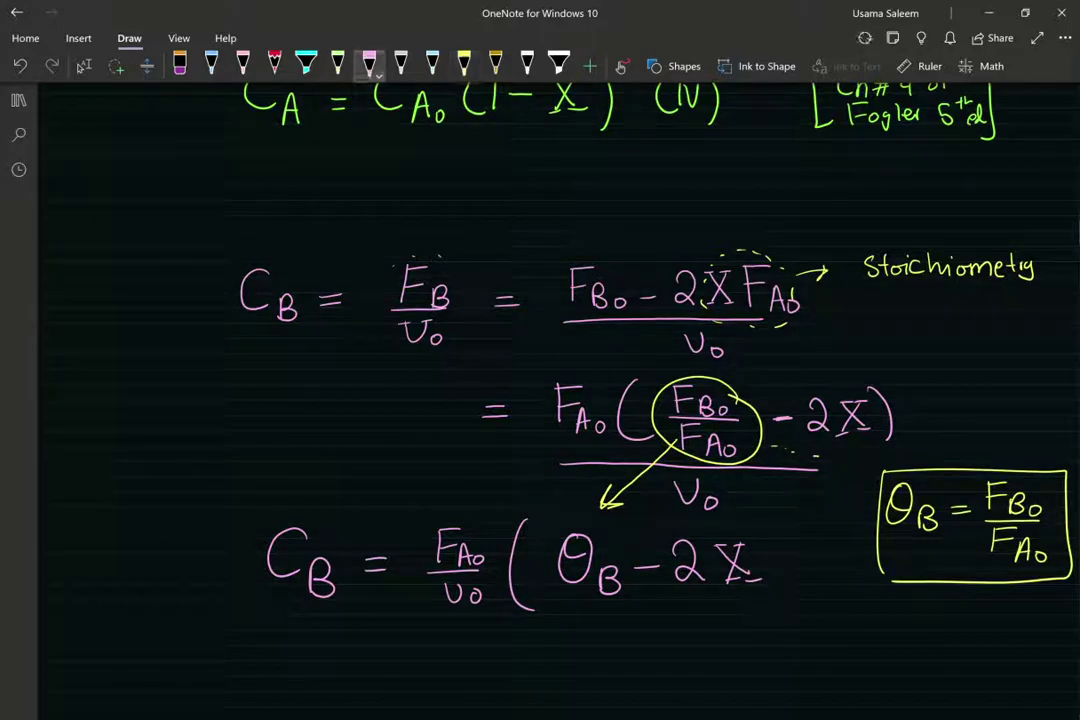
pyautogui.moveTo(770, 537); pyautogui.dragTo(774, 604)
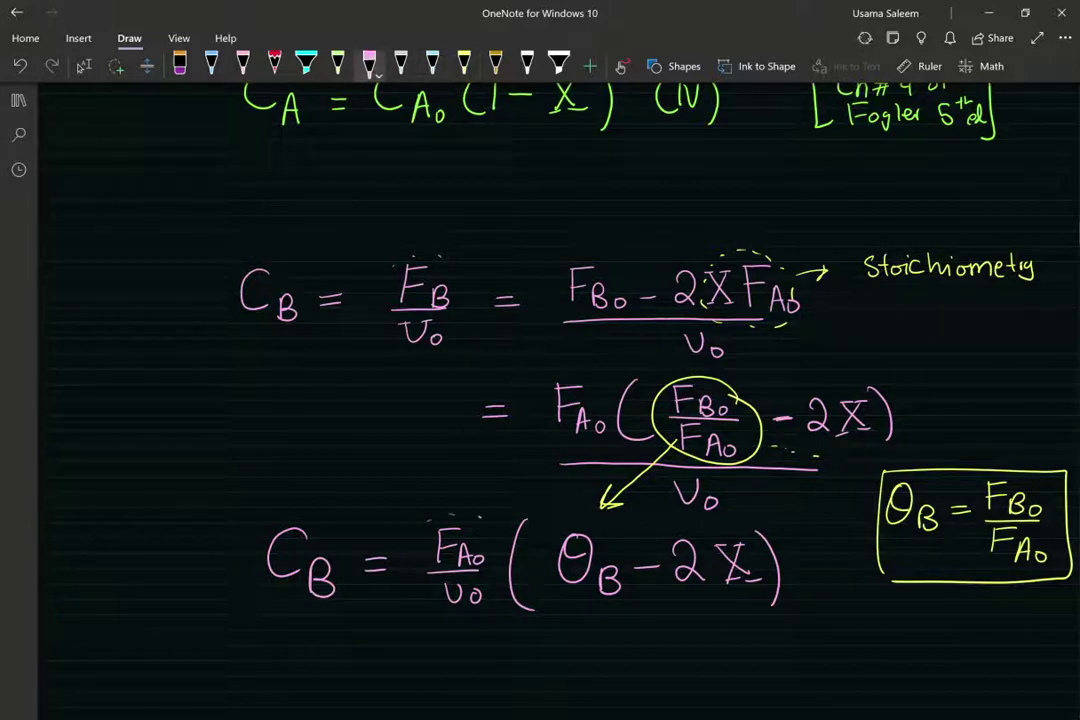
pyautogui.moveTo(487, 591); pyautogui.dragTo(489, 601)
pyautogui.scroll(-2, 480, 400)
pyautogui.click(84, 66)
pyautogui.click(369, 66)
# - Write C_B = C_A0(θ_B − 2X on a new line below
pyautogui.moveTo(333, 598)
pyautogui.mouseDown()
pyautogui.moveTo(303, 628)
pyautogui.moveTo(338, 648)
pyautogui.mouseUp()
pyautogui.moveTo(350, 618)
pyautogui.mouseDown()
pyautogui.moveTo(364, 622)
pyautogui.moveTo(350, 650)
pyautogui.moveTo(418, 622)
pyautogui.mouseUp()
pyautogui.moveTo(402, 634); pyautogui.dragTo(420, 633)
pyautogui.moveTo(477, 601)
pyautogui.mouseDown()
pyautogui.moveTo(478, 633)
pyautogui.moveTo(505, 652)
pyautogui.moveTo(500, 640)
pyautogui.mouseUp()
pyautogui.moveTo(519, 640)
pyautogui.mouseDown()
pyautogui.moveTo(510, 650)
pyautogui.moveTo(520, 641)
pyautogui.mouseUp()
pyautogui.moveTo(558, 604); pyautogui.dragTo(553, 655)
pyautogui.moveTo(592, 606)
pyautogui.mouseDown()
pyautogui.moveTo(576, 640)
pyautogui.moveTo(592, 606)
pyautogui.mouseUp()
pyautogui.moveTo(572, 628)
pyautogui.mouseDown()
pyautogui.moveTo(604, 626)
pyautogui.moveTo(622, 652)
pyautogui.mouseUp()
pyautogui.moveTo(653, 633); pyautogui.dragTo(762, 640)
pyautogui.moveTo(762, 606)
pyautogui.mouseDown()
pyautogui.moveTo(740, 642)
pyautogui.moveTo(762, 604)
pyautogui.moveTo(772, 640)
pyautogui.mouseUp()
pyautogui.moveTo(772, 596)
pyautogui.mouseDown()
pyautogui.moveTo(784, 604)
pyautogui.moveTo(790, 652)
pyautogui.mouseUp()
# - In light blue, tick C_A0 and X and mark under θ_B
pyautogui.scroll(-2, 540, 400)
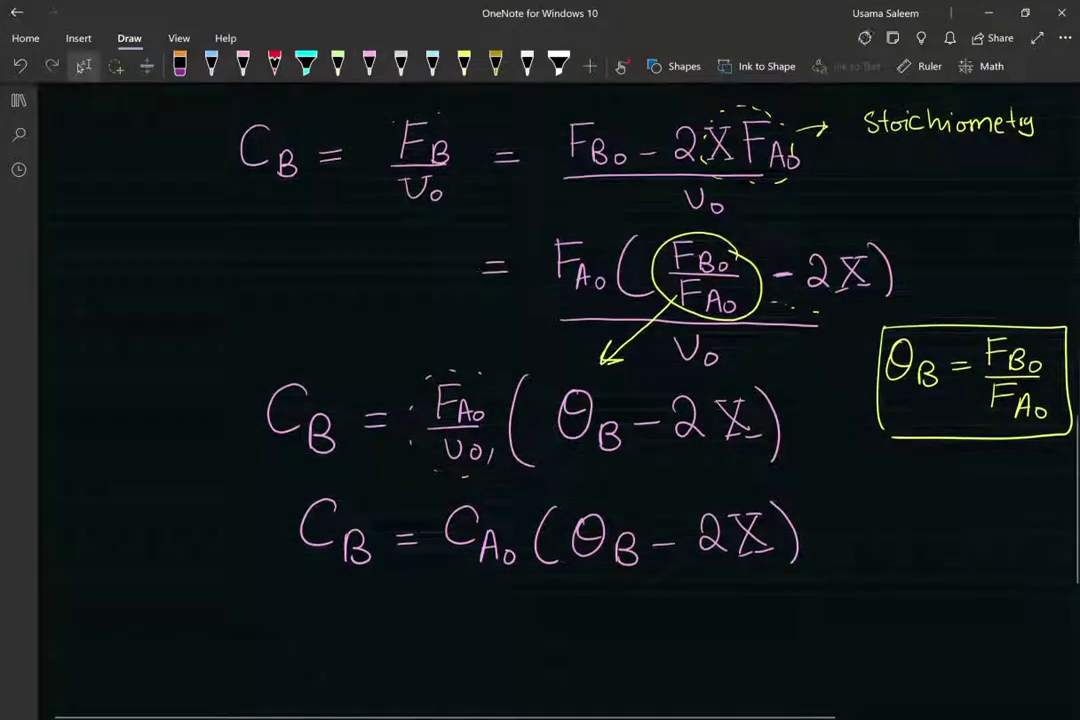
pyautogui.click(432, 66)
pyautogui.moveTo(477, 490); pyautogui.dragTo(494, 484)
pyautogui.moveTo(741, 494); pyautogui.dragTo(758, 484)
pyautogui.moveTo(590, 579); pyautogui.dragTo(605, 582)
pyautogui.moveTo(632, 573); pyautogui.dragTo(645, 569)
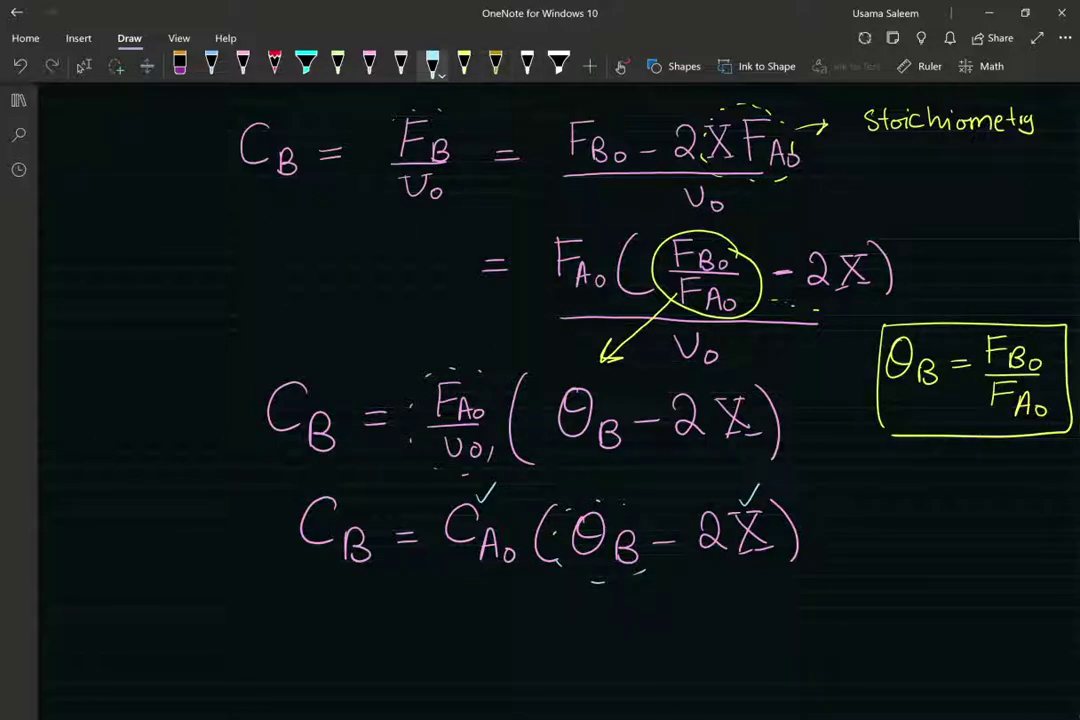
# - Switch from ink to text mode on the page and dismiss the on-screen keyboard
pyautogui.click(84, 66)
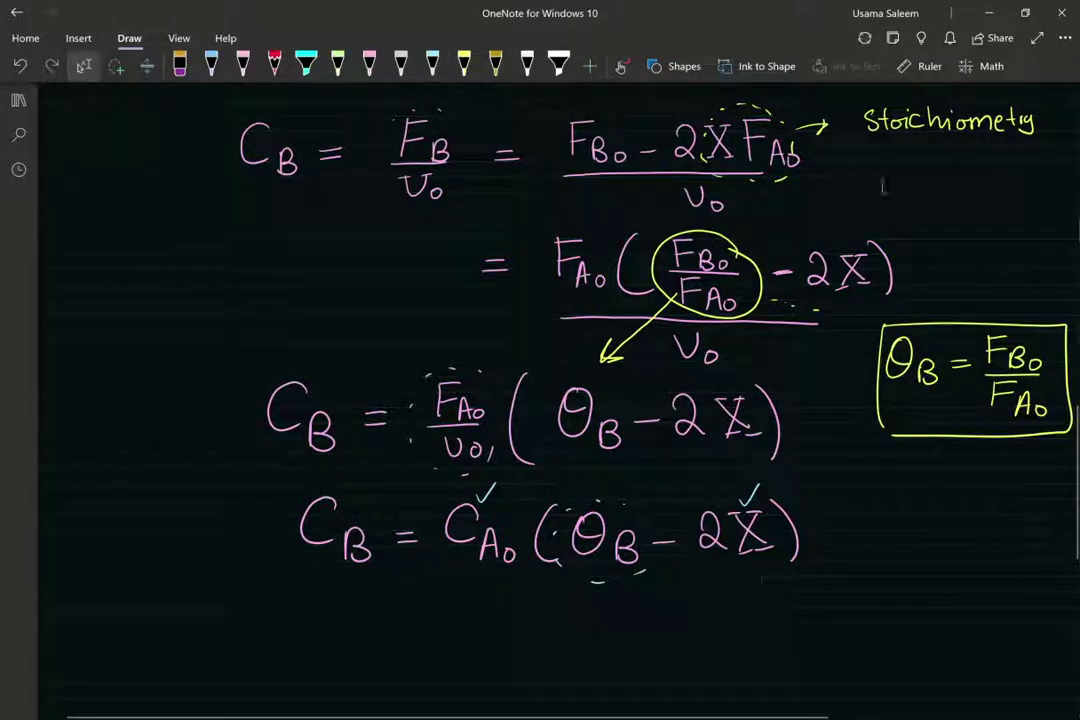
pyautogui.click(380, 606)
pyautogui.click(989, 434)
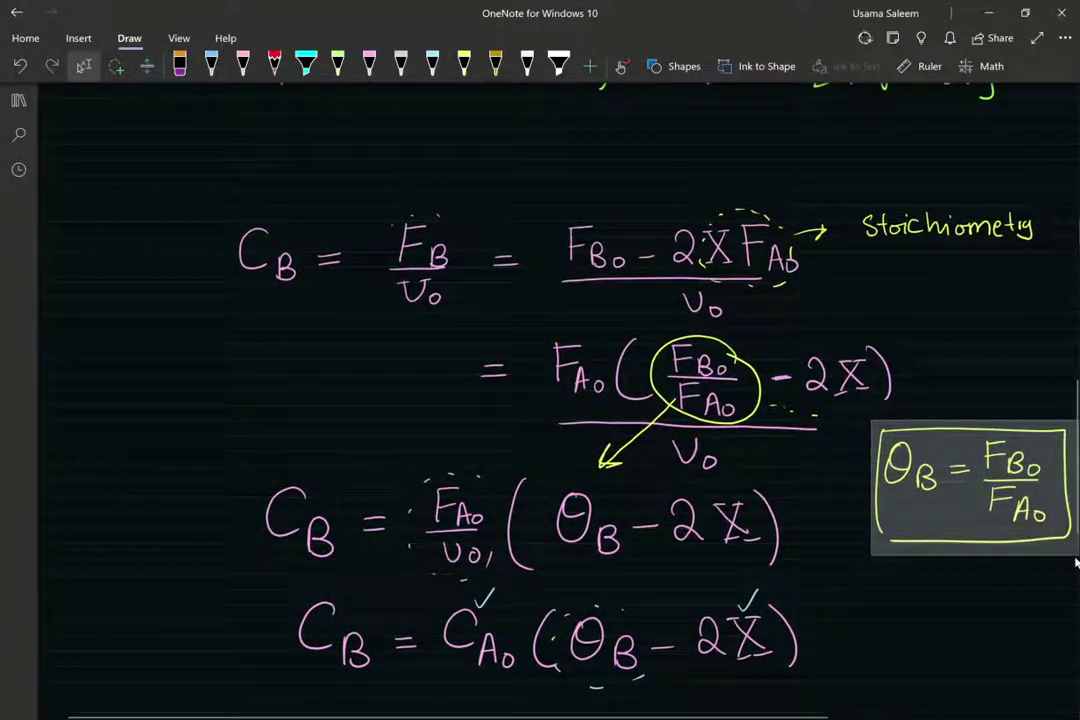
# - Copy the boxed θ_B = F_B0/F_A0 definition and paste it below the C_B = C_A0(θ_B − 2X) line
pyautogui.rightClick(893, 487)
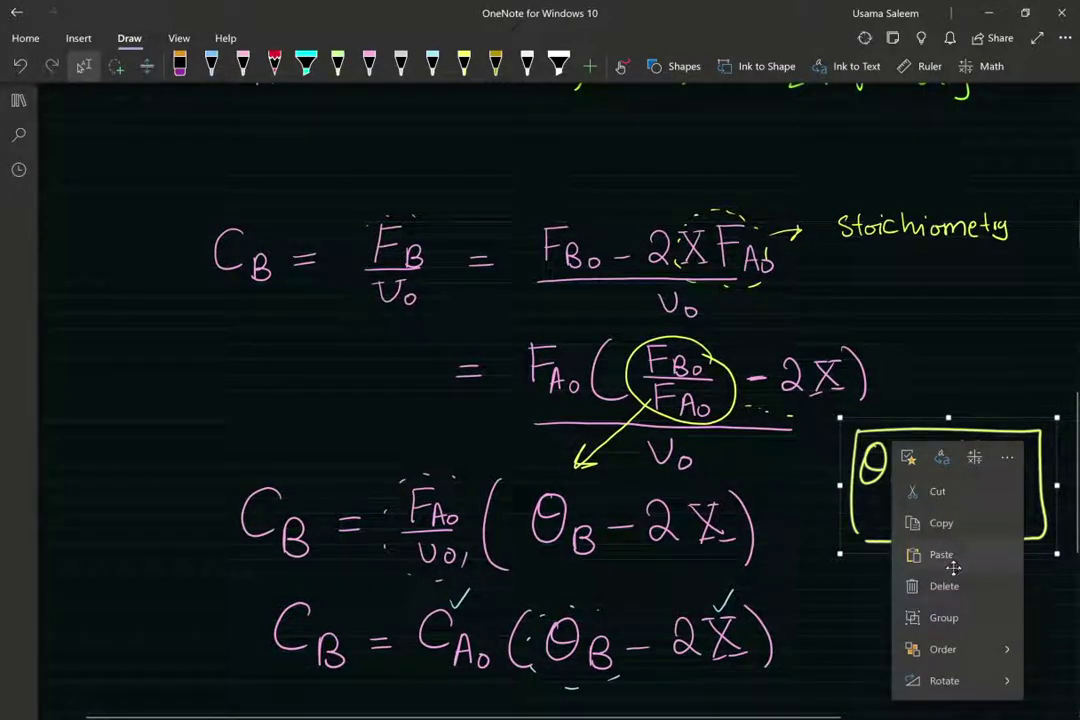
pyautogui.click(938, 522)
pyautogui.scroll(-3, 447, 483)
pyautogui.click(340, 619)
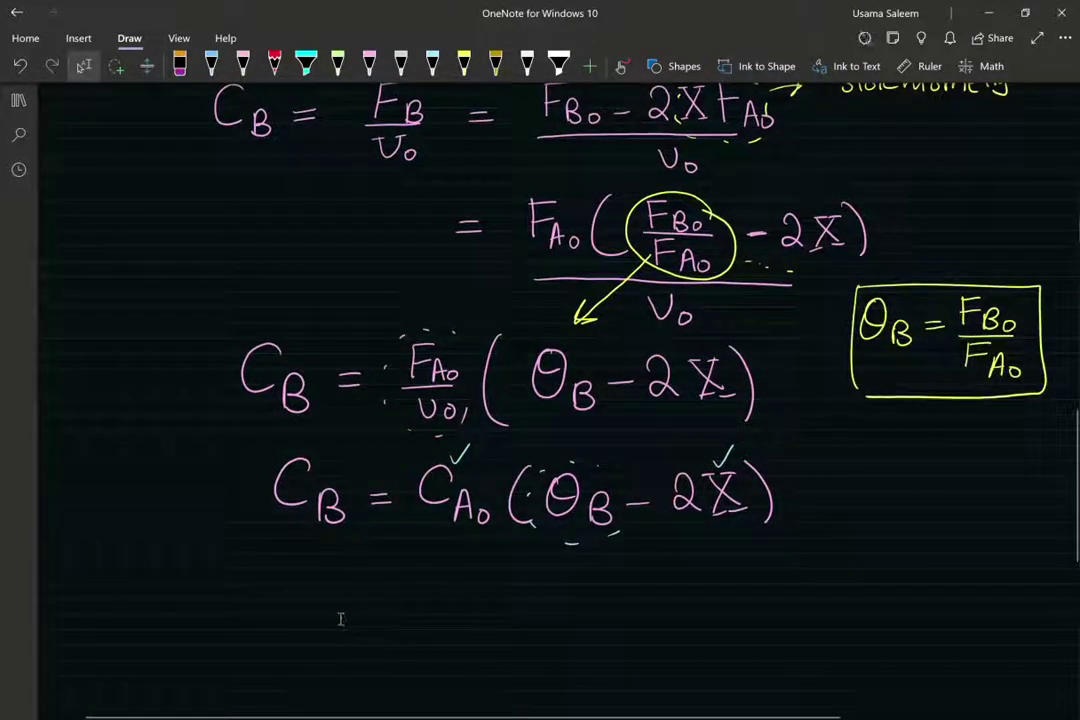
pyautogui.rightClick(343, 612)
pyautogui.click(393, 434)
pyautogui.click(745, 631)
pyautogui.scroll(-1, 656, 583)
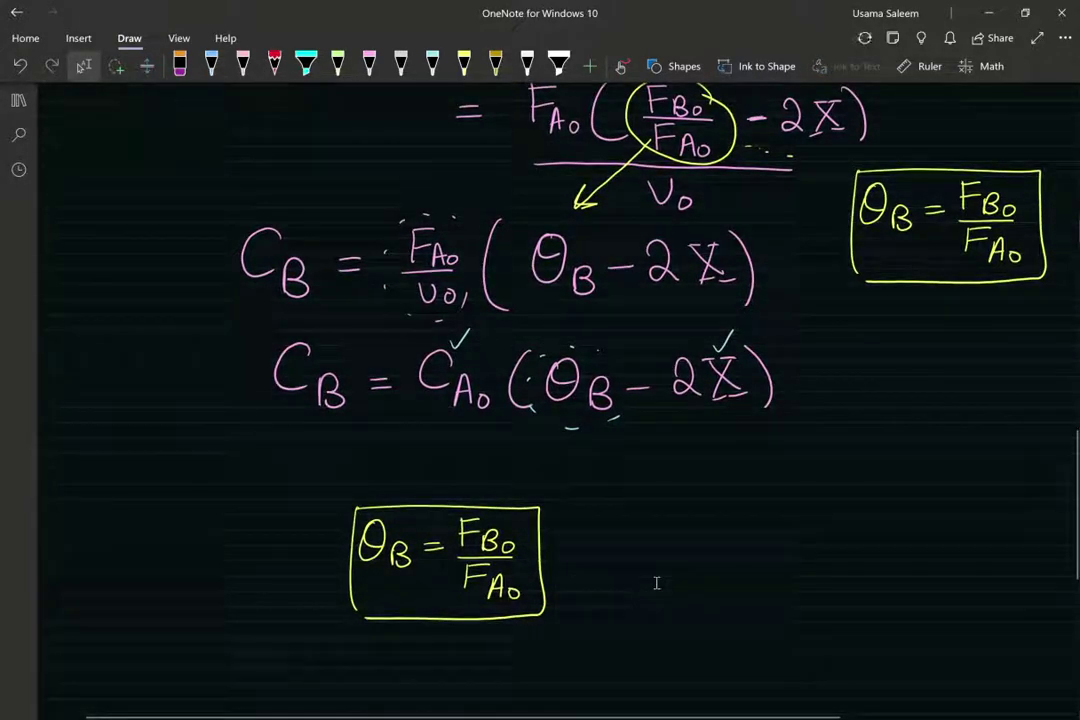
pyautogui.click(464, 66)
# - In yellow, extend the copied box with = υ₀C_B0/υ₀C_A0 and strike out both υ₀
pyautogui.moveTo(569, 547); pyautogui.dragTo(591, 546)
pyautogui.moveTo(569, 558)
pyautogui.mouseDown()
pyautogui.moveTo(639, 538)
pyautogui.moveTo(689, 558)
pyautogui.moveTo(714, 542)
pyautogui.moveTo(704, 560)
pyautogui.moveTo(724, 552)
pyautogui.mouseUp()
pyautogui.moveTo(620, 574)
pyautogui.mouseDown()
pyautogui.moveTo(731, 572)
pyautogui.moveTo(675, 610)
pyautogui.moveTo(710, 604)
pyautogui.mouseUp()
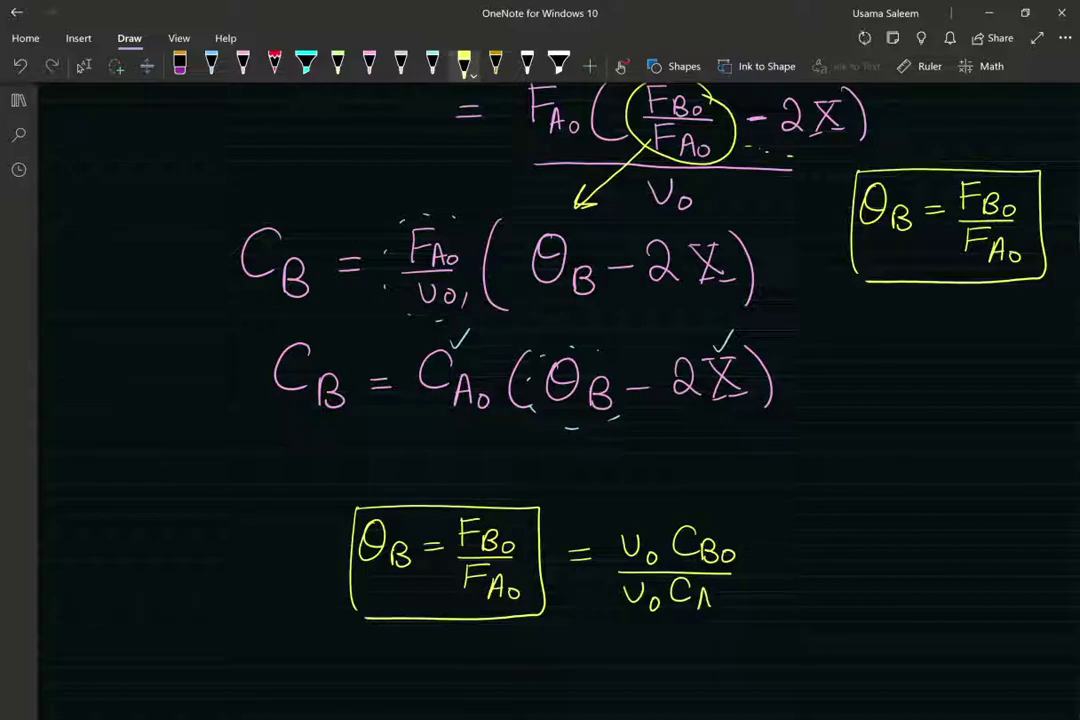
pyautogui.moveTo(648, 532)
pyautogui.mouseDown()
pyautogui.moveTo(628, 555)
pyautogui.moveTo(622, 607)
pyautogui.mouseUp()
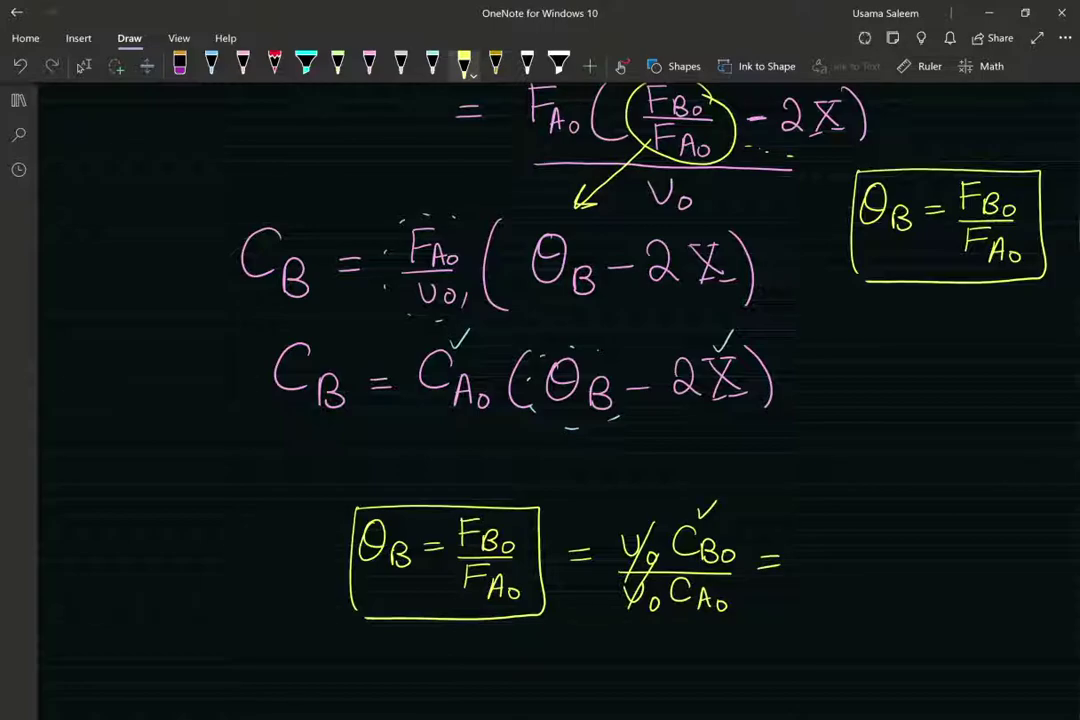
pyautogui.scroll(10, 540, 400)
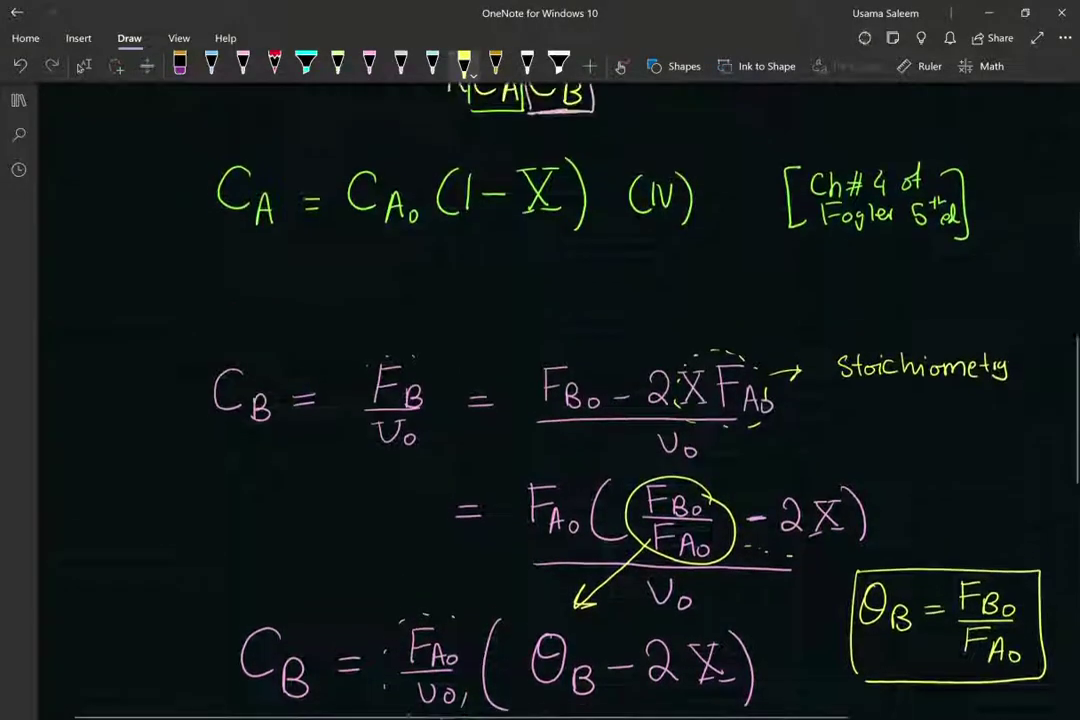
pyautogui.scroll(5, 540, 400)
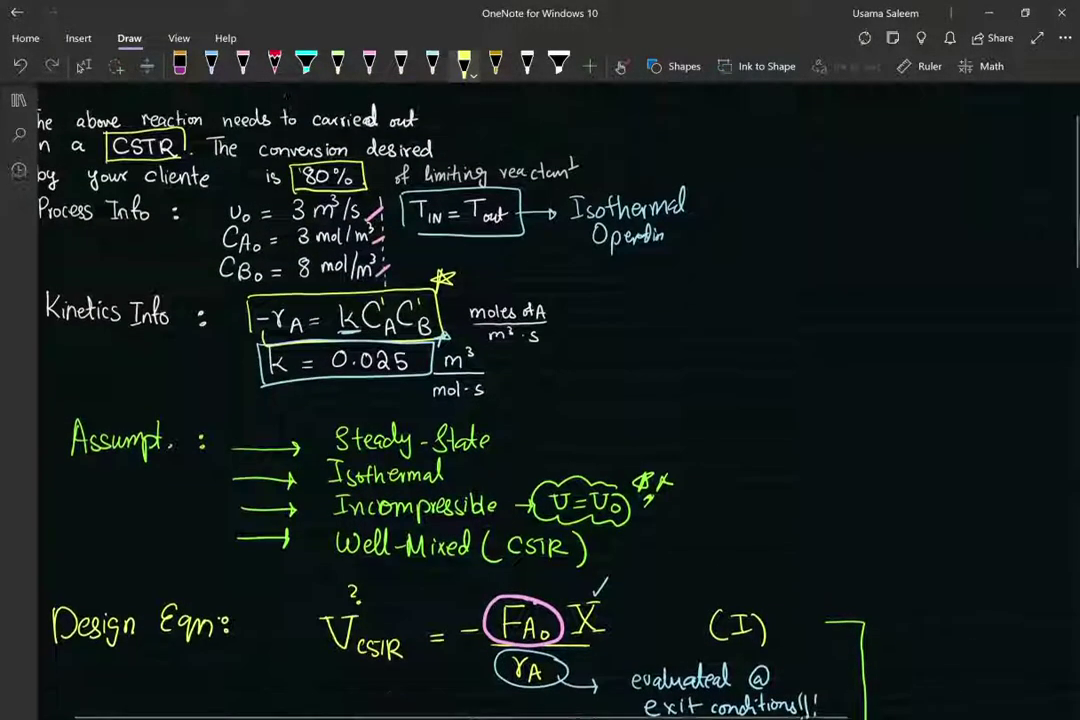
pyautogui.click(84, 66)
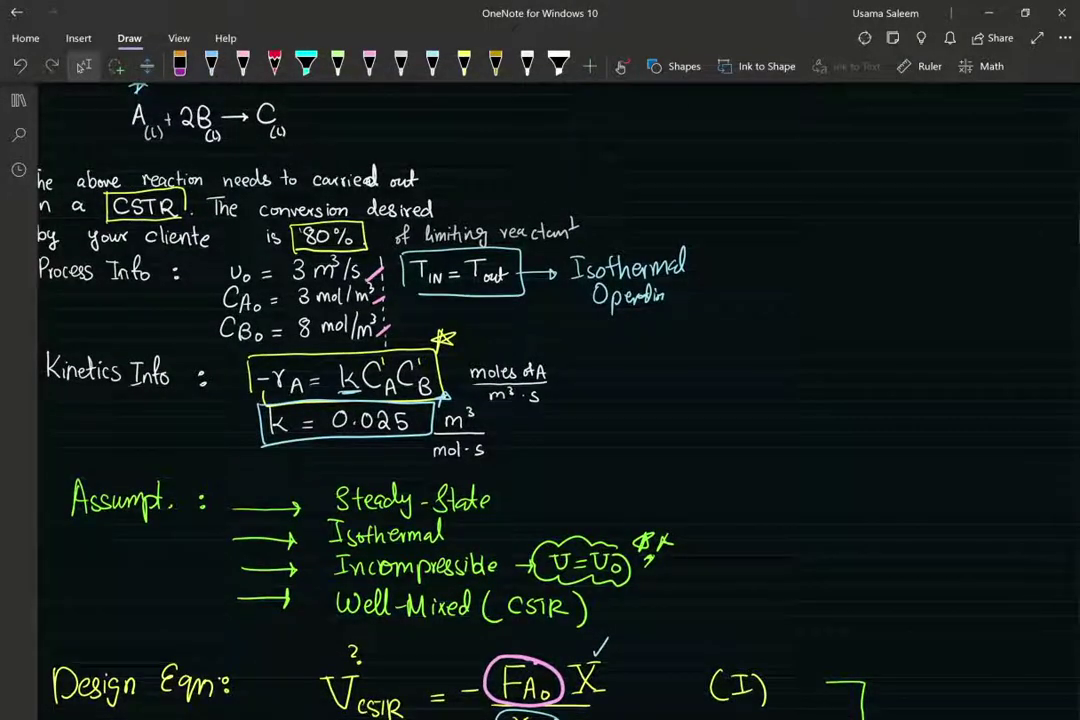
pyautogui.scroll(-4, 540, 400)
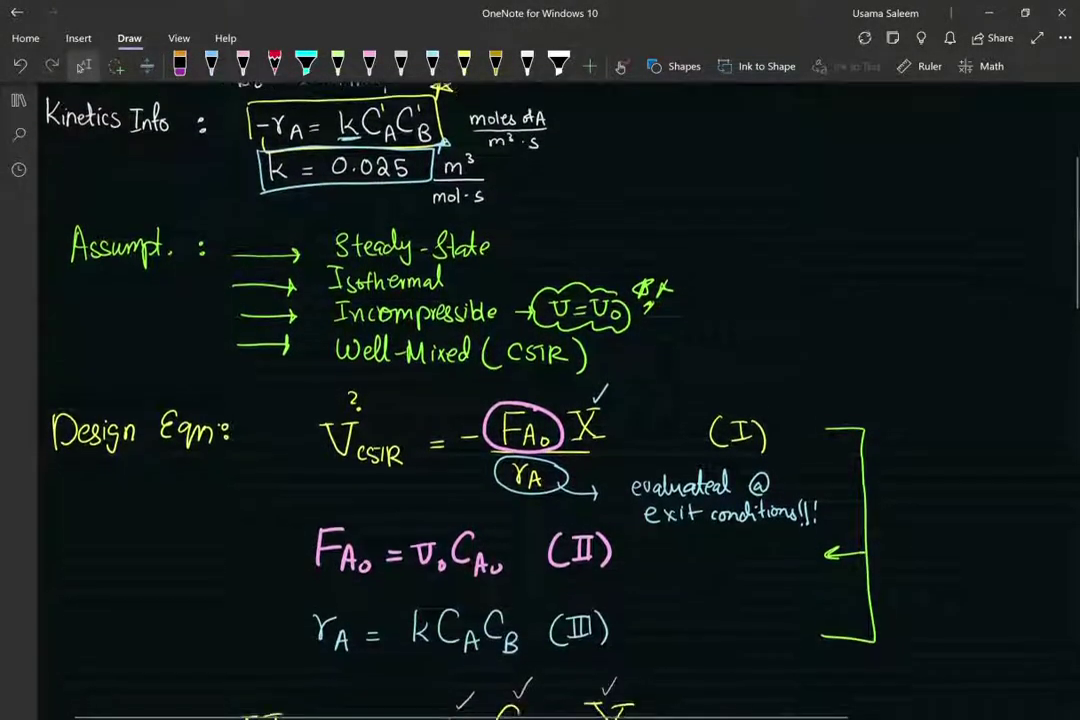
pyautogui.scroll(-12, 540, 400)
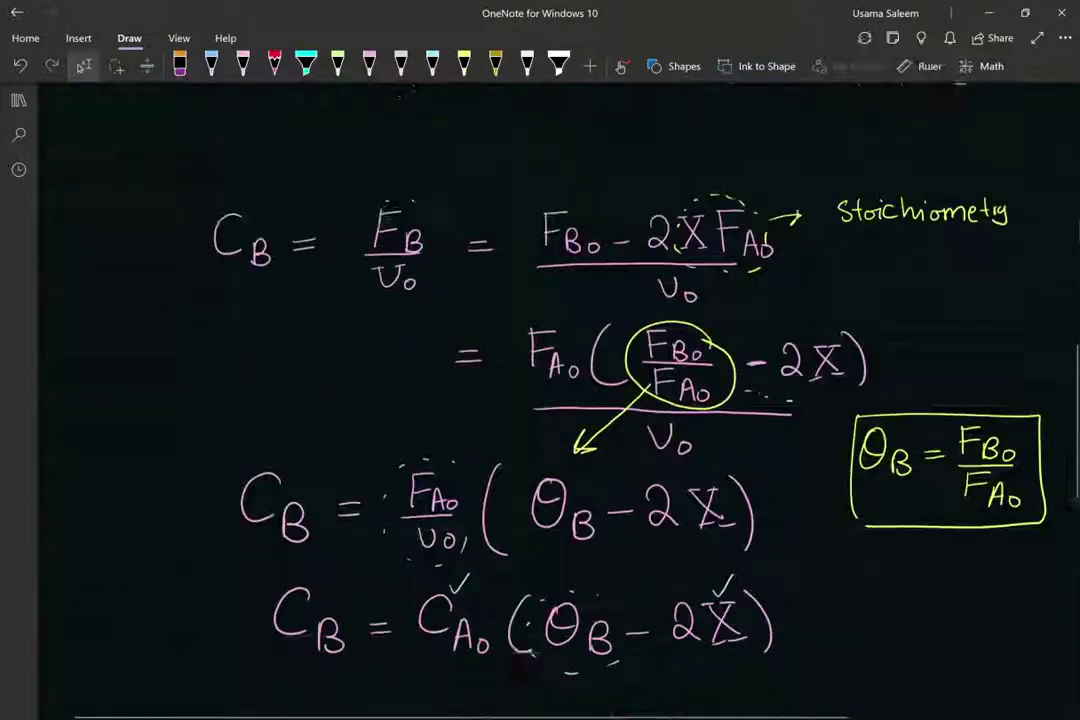
pyautogui.scroll(-1, 540, 400)
pyautogui.click(464, 66)
# - Write 8 mol/m³ over 3 mol/m³, cancel the units, and begin θ_B = 8 below
pyautogui.moveTo(842, 458)
pyautogui.mouseDown()
pyautogui.moveTo(919, 464)
pyautogui.moveTo(950, 480)
pyautogui.mouseUp()
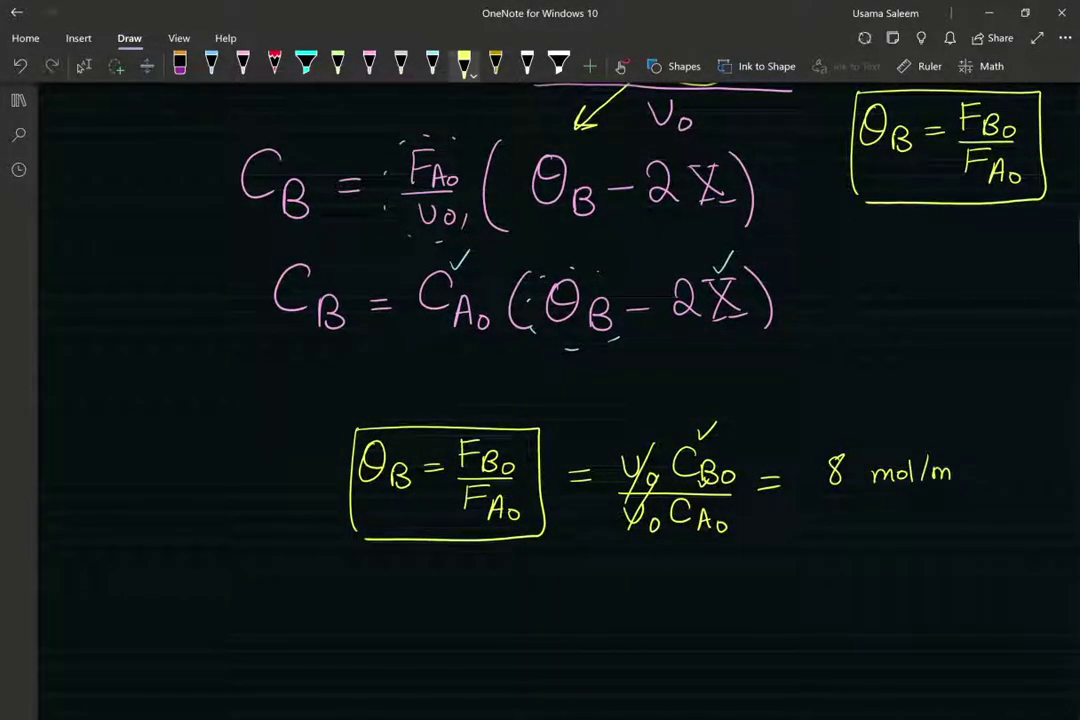
pyautogui.moveTo(804, 497); pyautogui.dragTo(954, 493)
pyautogui.moveTo(876, 526); pyautogui.dragTo(892, 526)
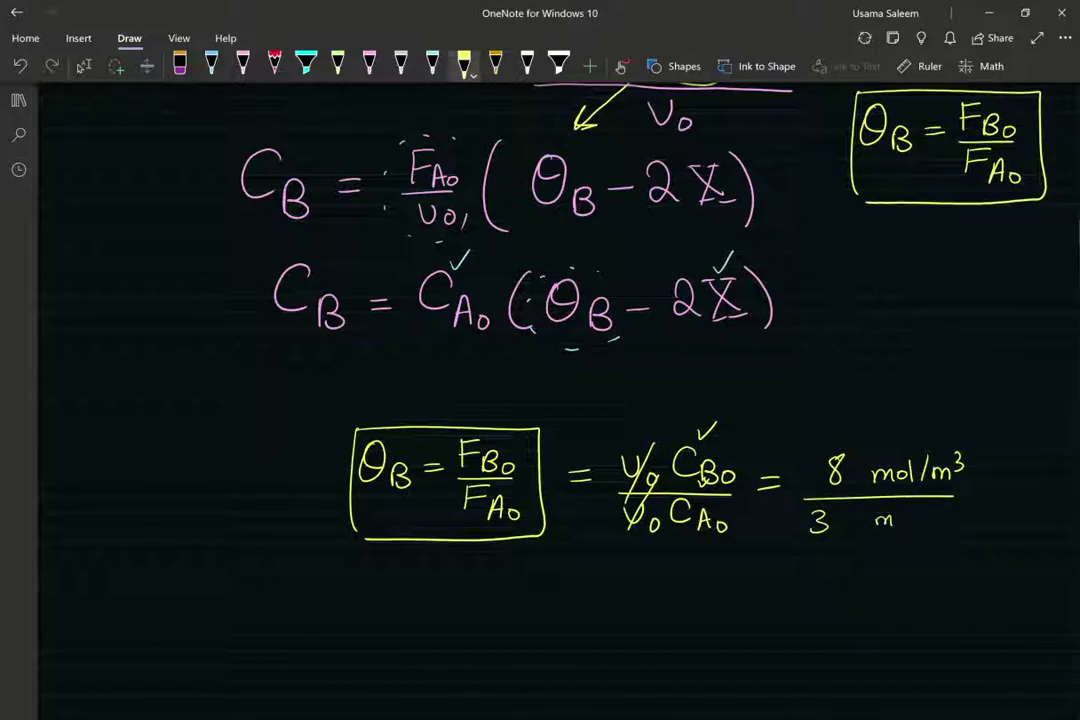
pyautogui.moveTo(868, 481); pyautogui.dragTo(977, 456)
pyautogui.moveTo(874, 530); pyautogui.dragTo(964, 499)
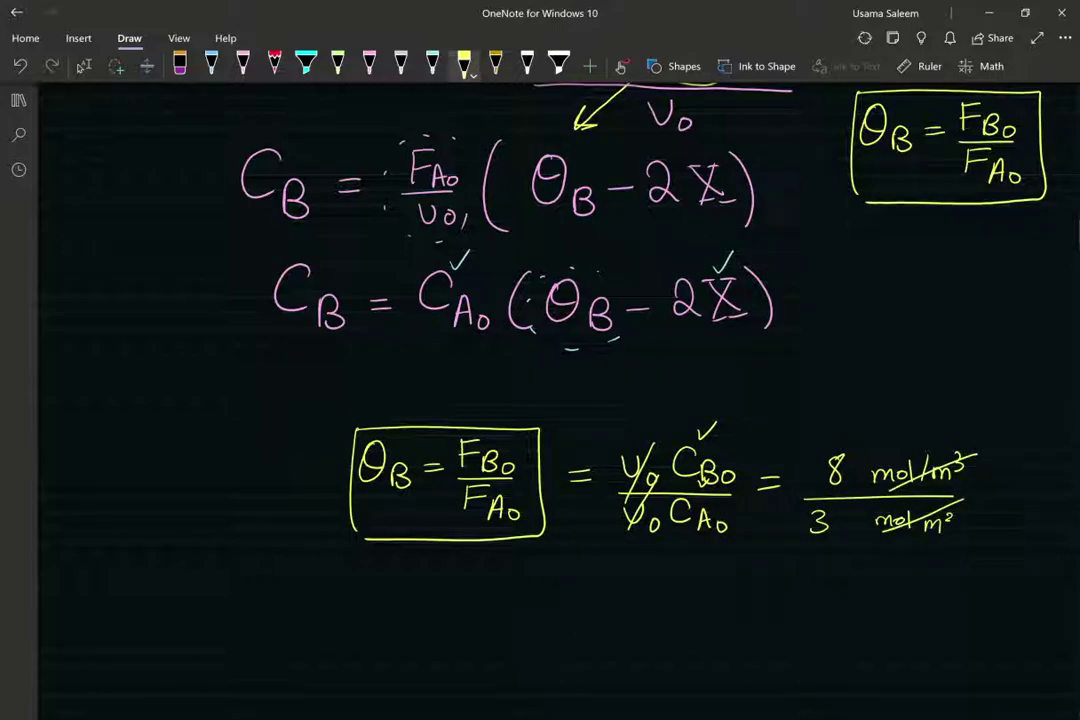
pyautogui.moveTo(556, 574)
pyautogui.mouseDown()
pyautogui.moveTo(562, 596)
pyautogui.moveTo(590, 616)
pyautogui.moveTo(642, 590)
pyautogui.mouseUp()
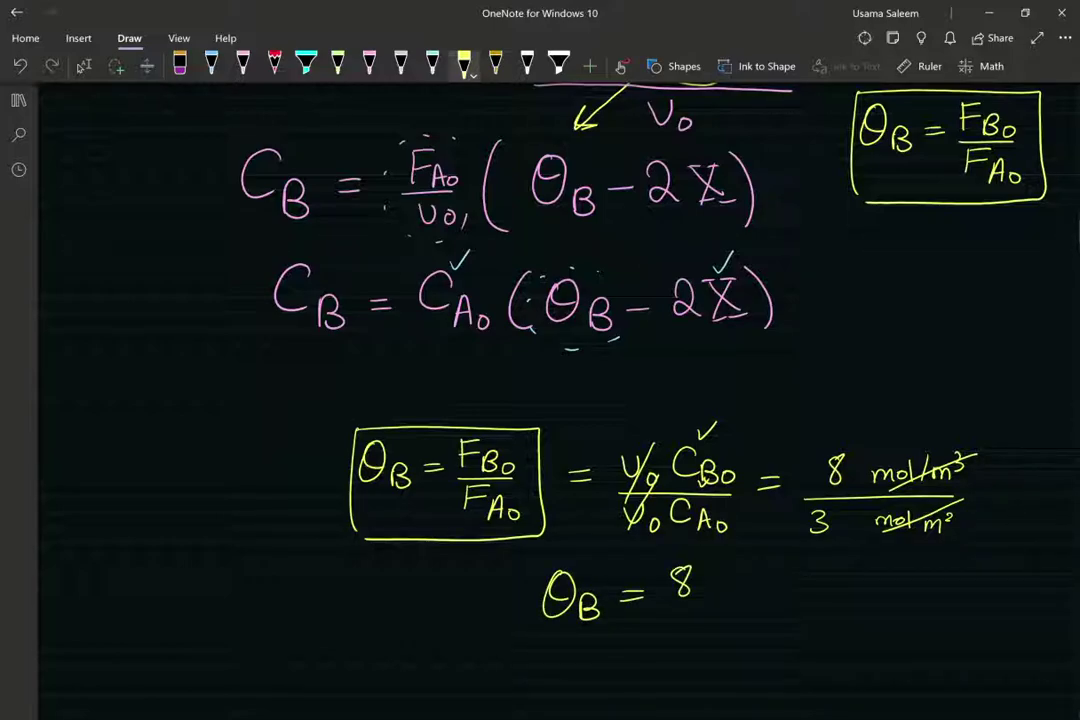